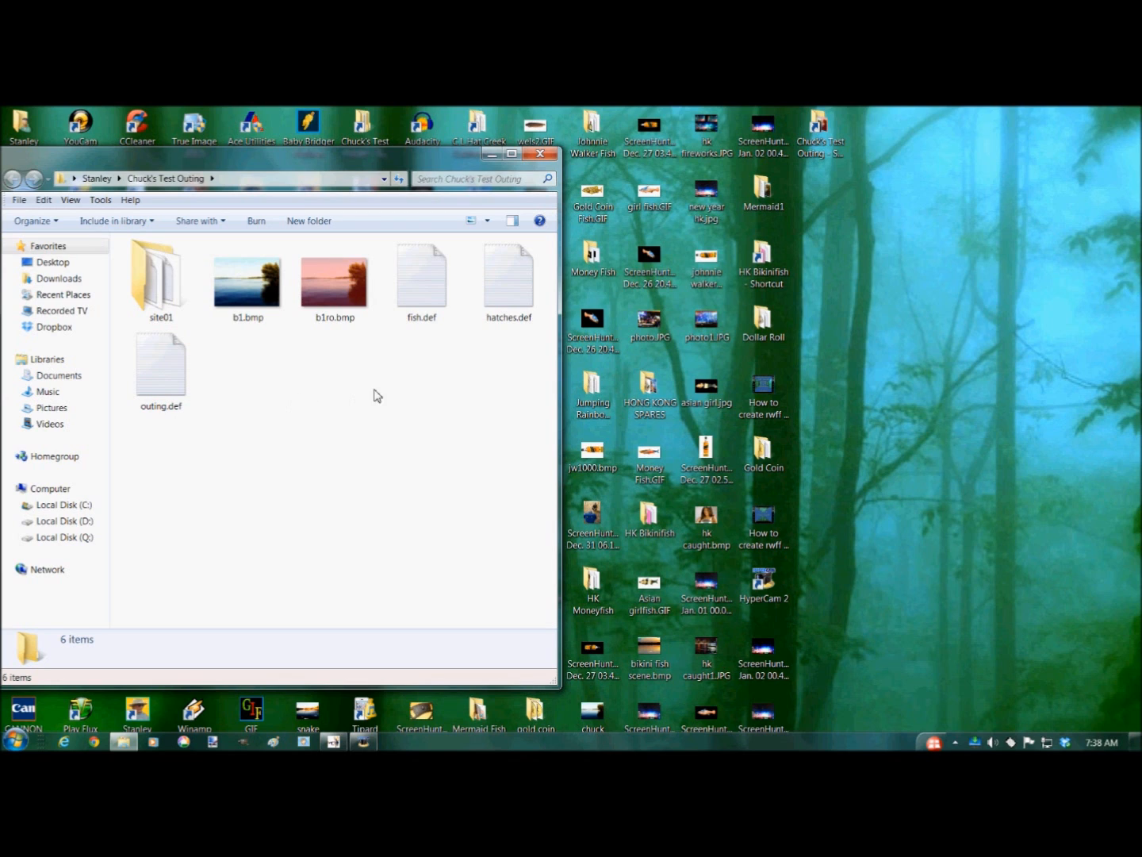
- Open fish.def from the Chuck's Test Outing folder and read through its parameter descriptions
{"action": "left_click", "coordinate": [428, 311]}
{"action": "double_click", "coordinate": [428, 311]}
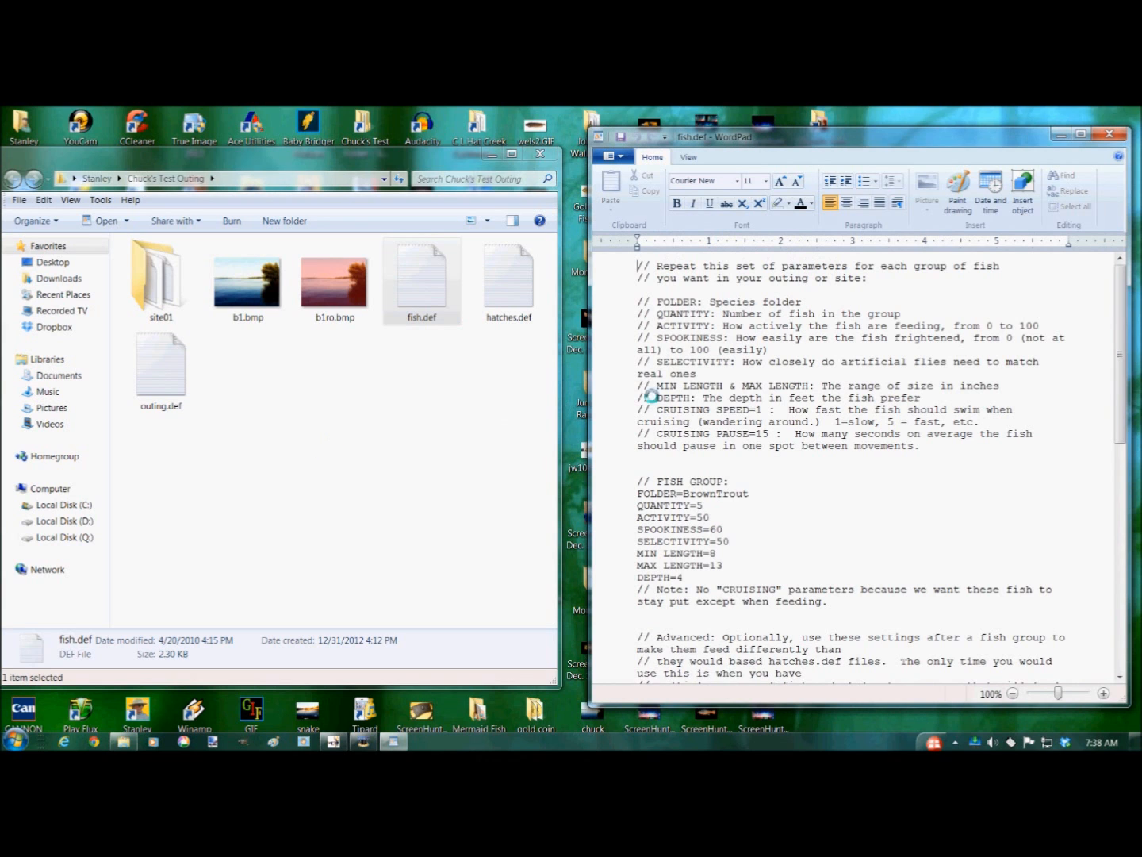
{"action": "scroll", "coordinate": [877, 426], "scroll_direction": "down", "scroll_amount": 2}
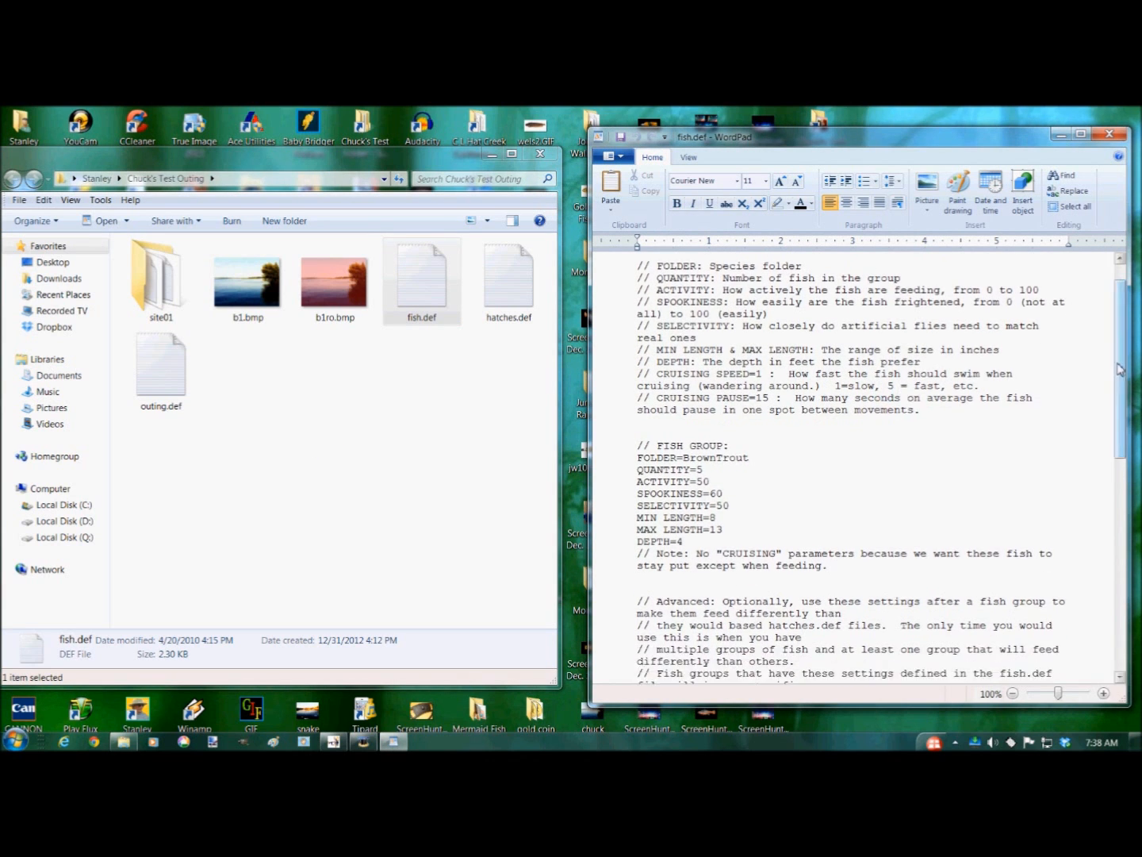
{"action": "scroll", "coordinate": [1036, 382], "scroll_direction": "down", "scroll_amount": 1}
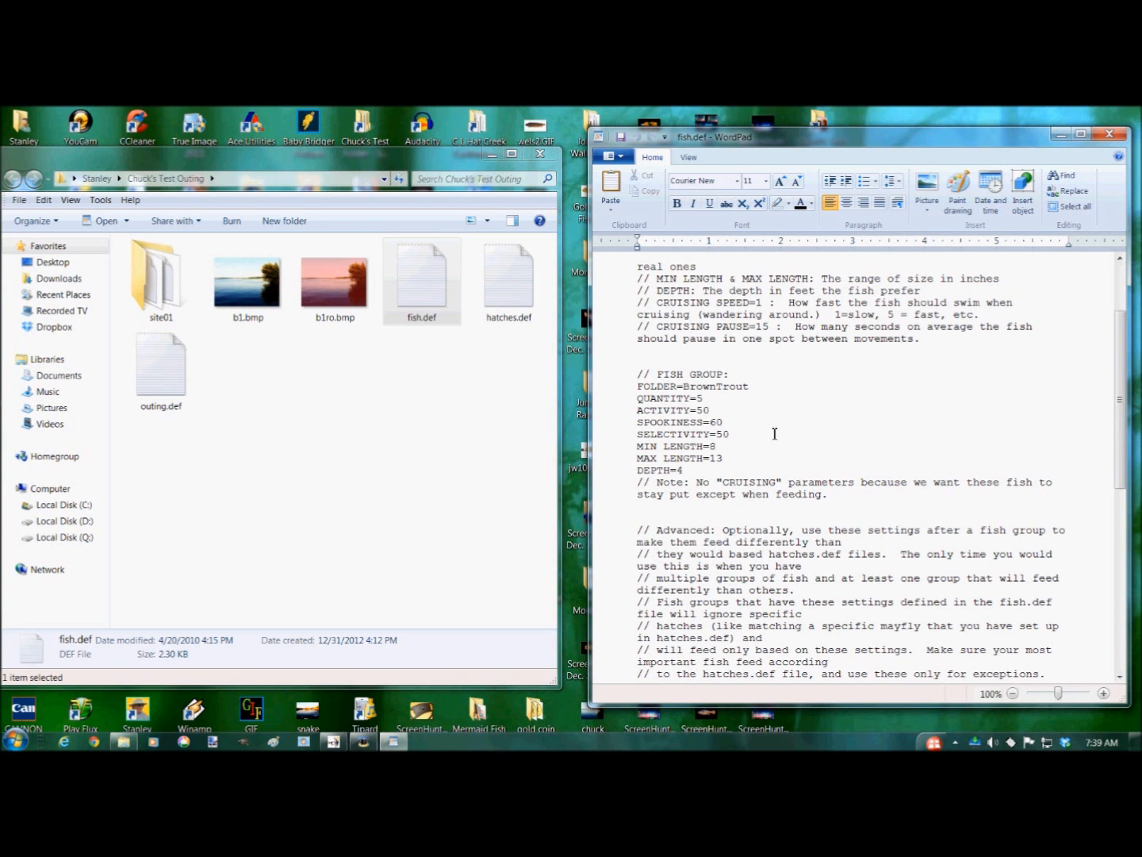
{"action": "scroll", "coordinate": [775, 433], "scroll_direction": "up", "scroll_amount": 3}
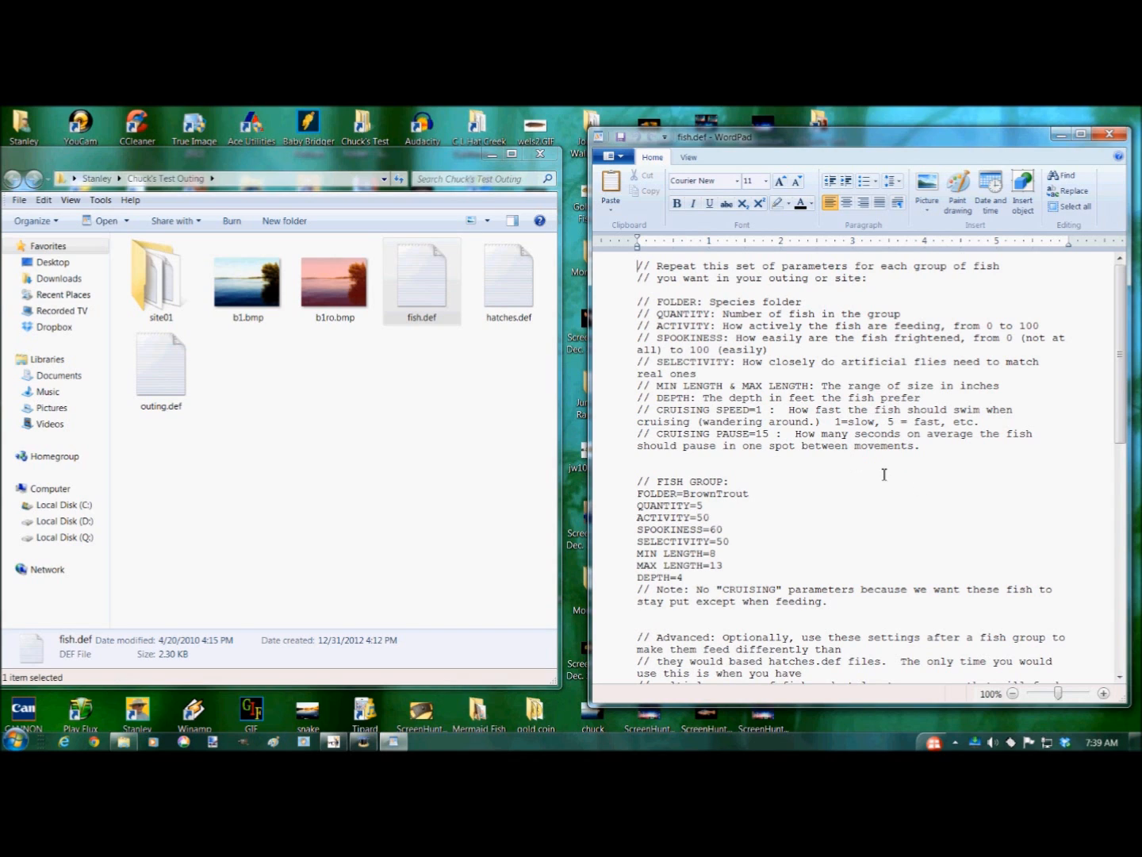
- Delete the explanatory comment block above the BrownTrout fish group and the CRUISING note below it
{"action": "left_click_drag", "start_coordinate": [639, 266], "coordinate": [786, 485]}
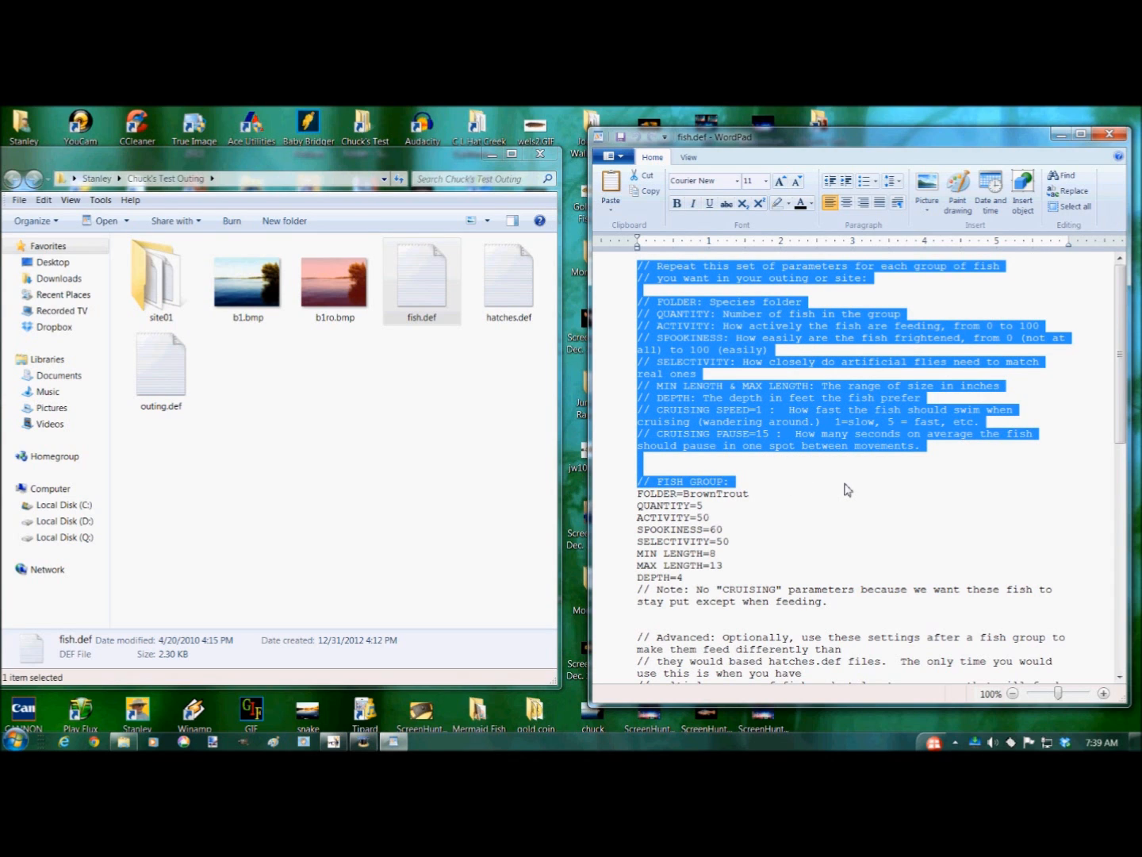
{"action": "key", "text": "Delete"}
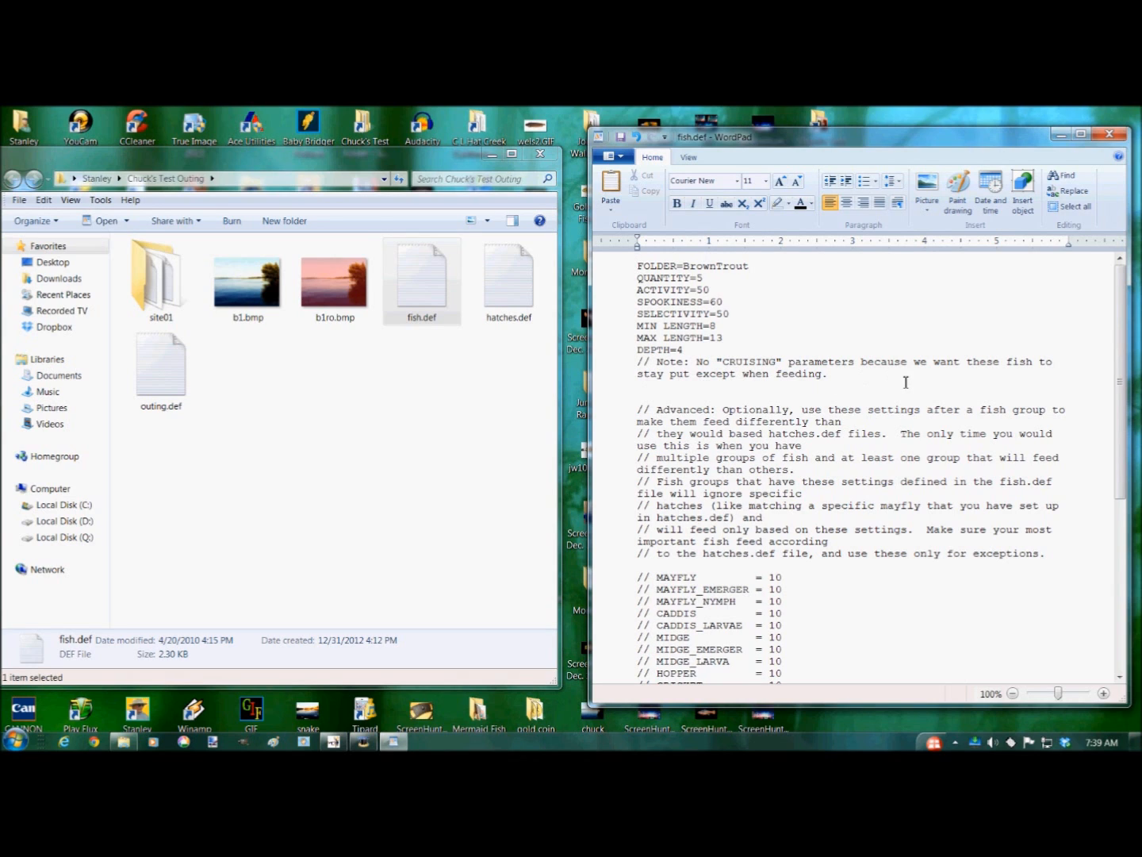
{"action": "left_click_drag", "start_coordinate": [638, 363], "coordinate": [842, 387]}
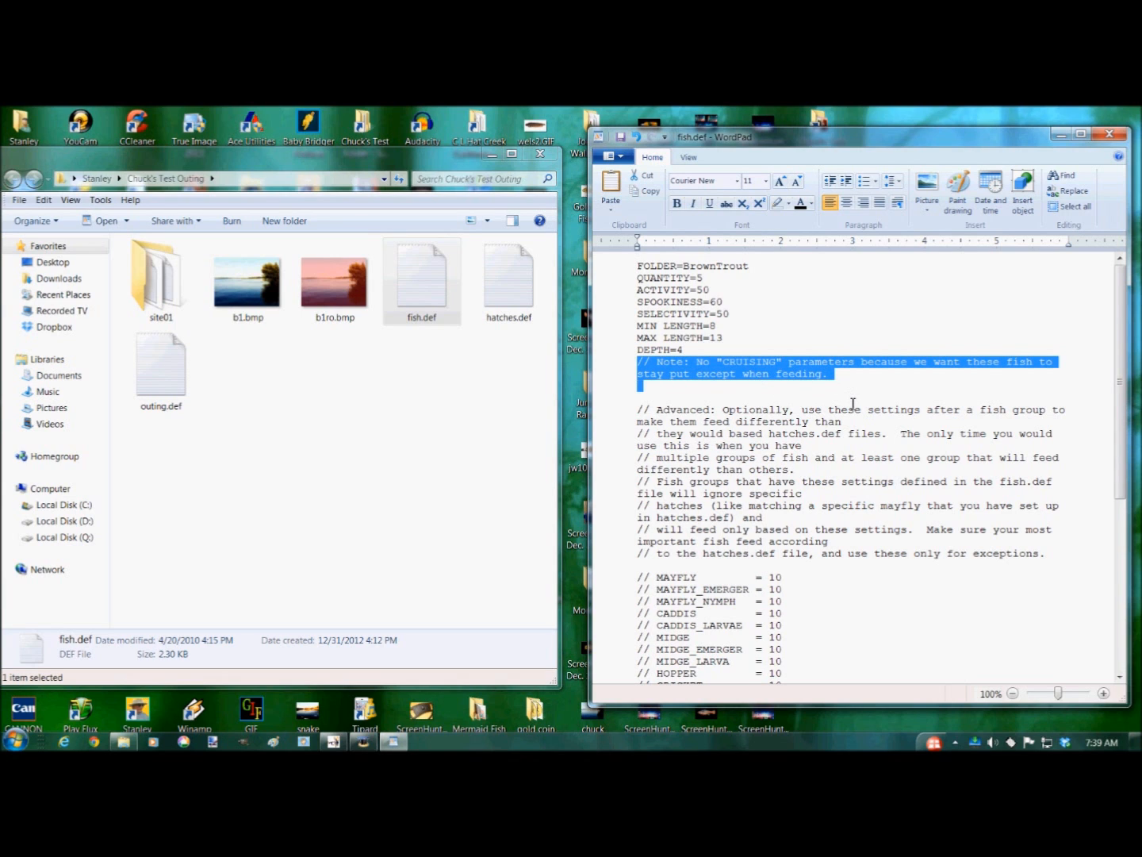
{"action": "key", "text": "Delete"}
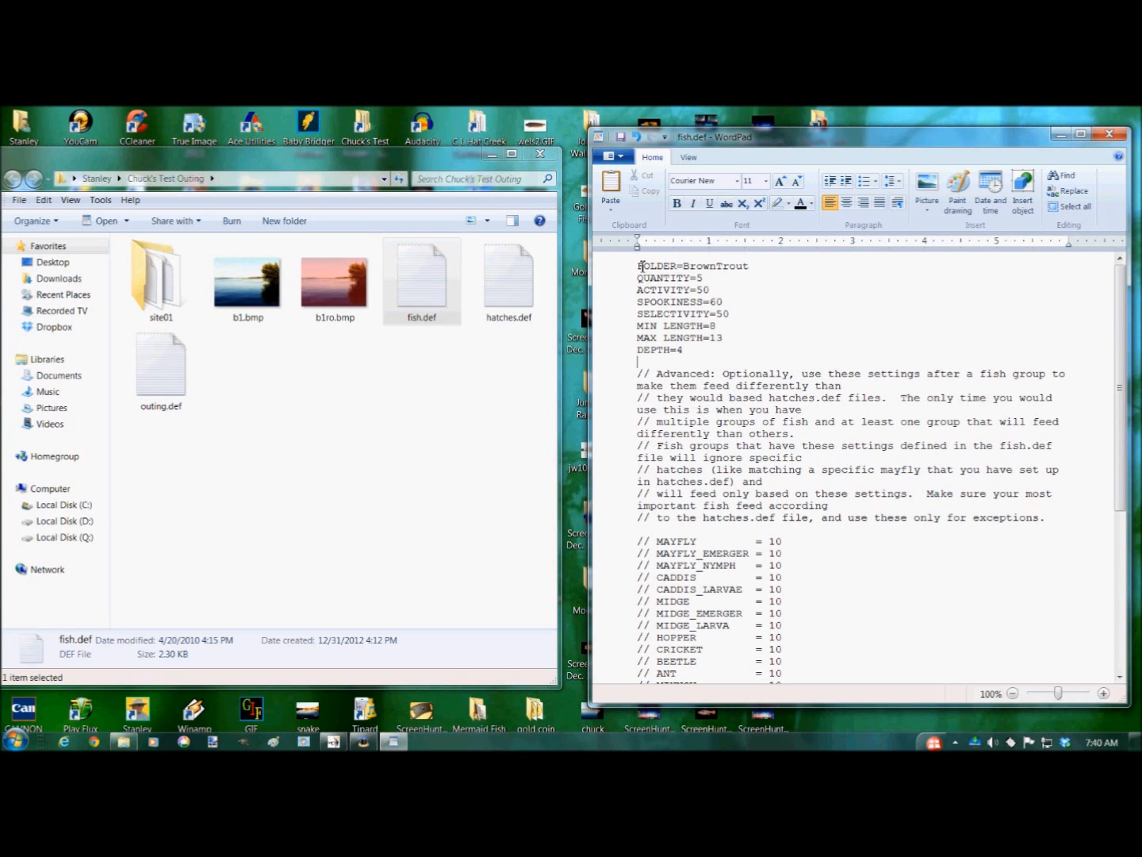
- Copy the BrownTrout fish group and paste it three times below, giving four identical groups
{"action": "left_click_drag", "start_coordinate": [639, 266], "coordinate": [681, 364]}
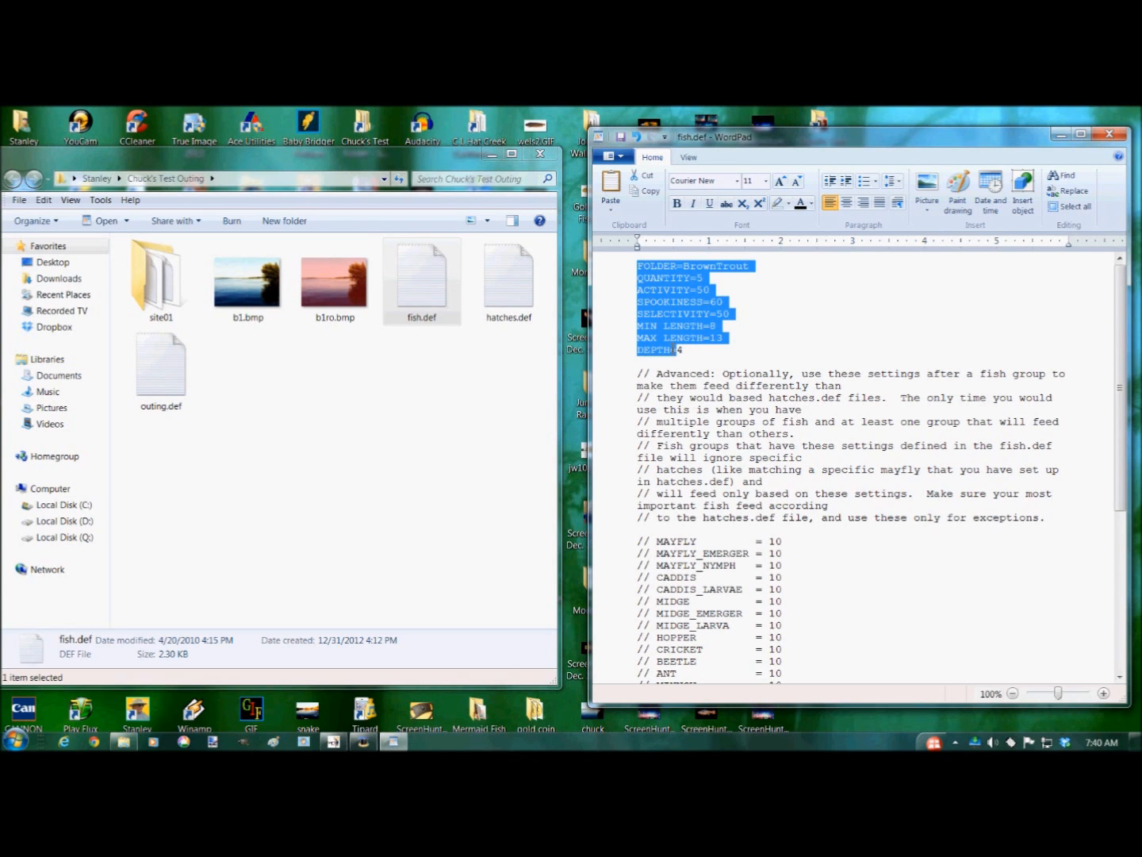
{"action": "right_click", "coordinate": [668, 291]}
{"action": "left_click", "coordinate": [641, 315]}
{"action": "left_click", "coordinate": [652, 372]}
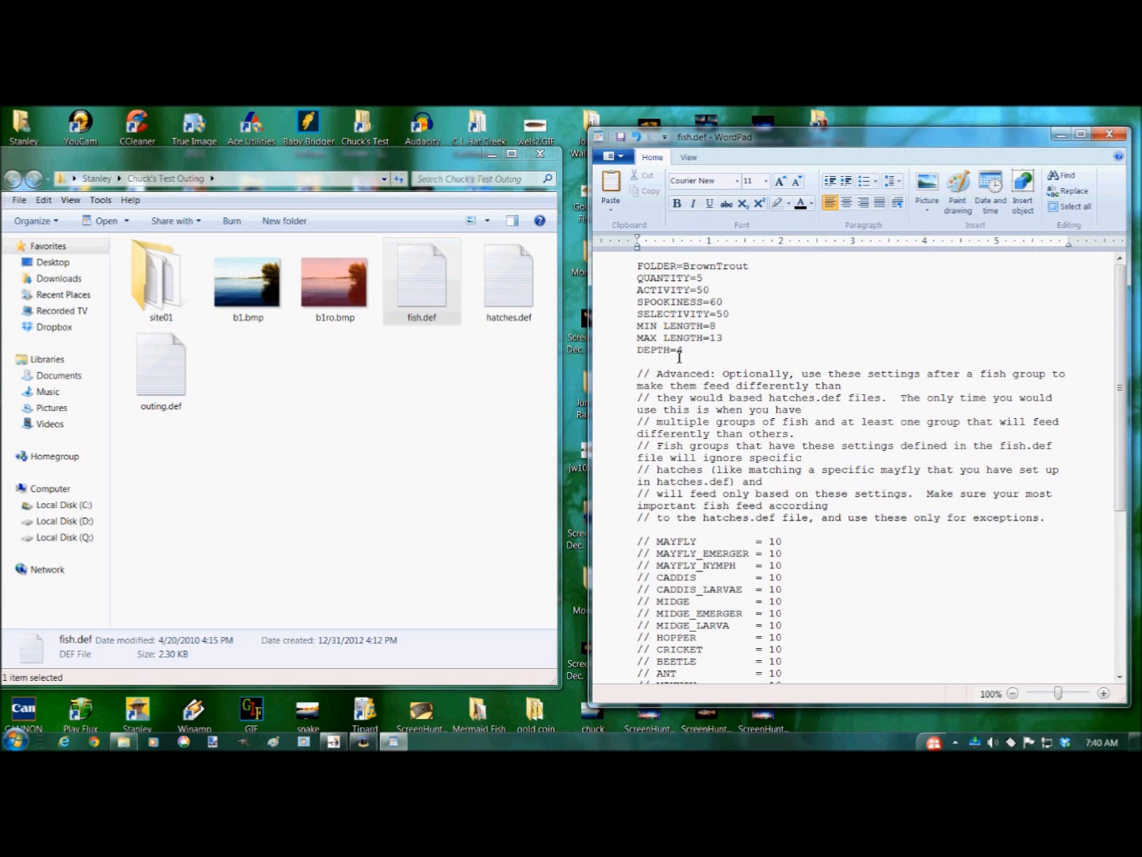
{"action": "key", "text": "Return"}
{"action": "right_click", "coordinate": [653, 378]}
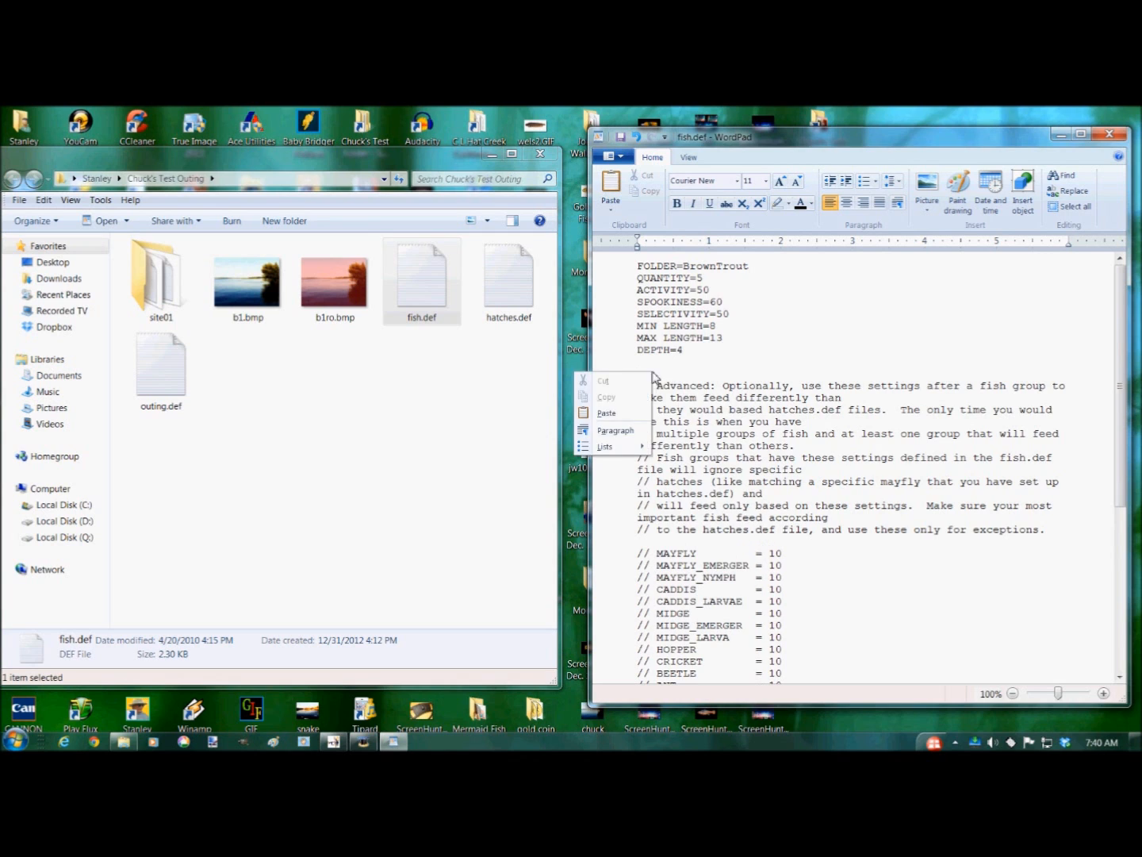
{"action": "left_click", "coordinate": [606, 412]}
{"action": "right_click", "coordinate": [657, 478]}
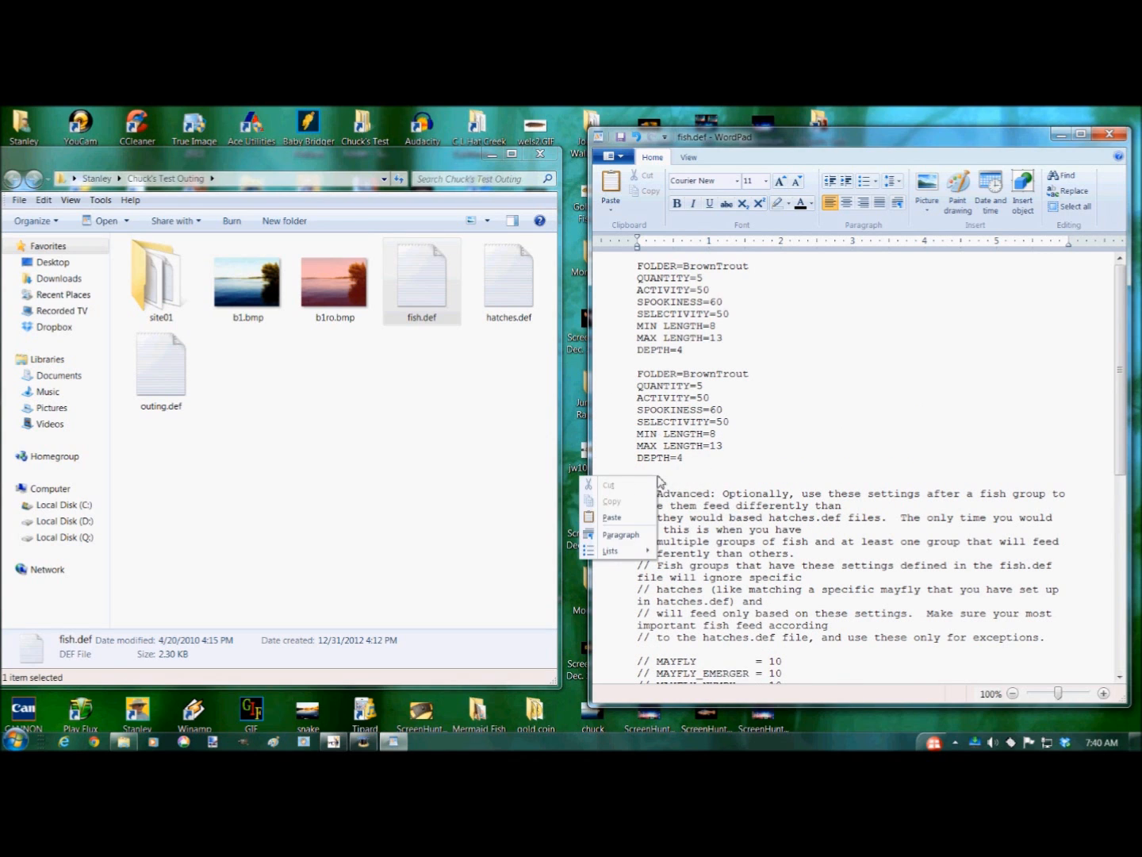
{"action": "left_click", "coordinate": [611, 516]}
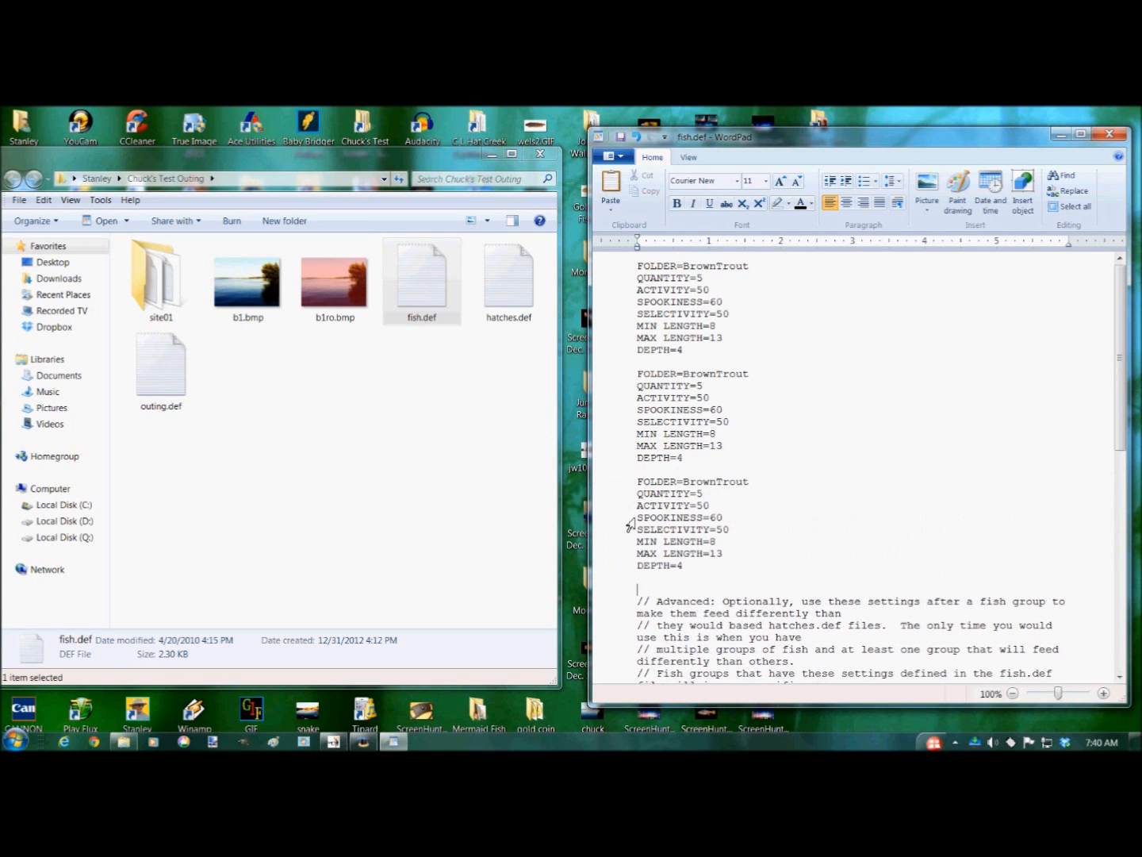
{"action": "right_click", "coordinate": [659, 585]}
{"action": "left_click", "coordinate": [627, 627]}
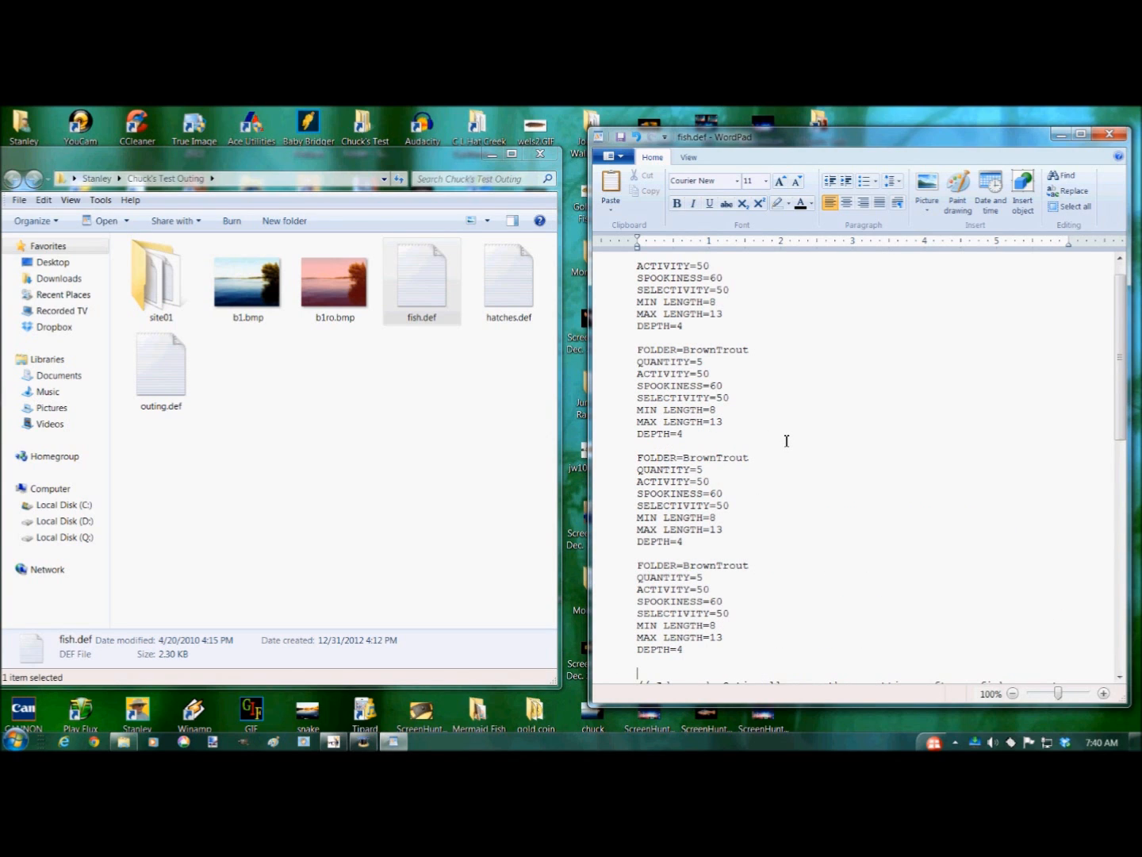
- Open the fish folder of the Real World Fly Fishing installation and browse the available species folder names
{"action": "scroll", "coordinate": [793, 442], "scroll_direction": "up", "scroll_amount": 1}
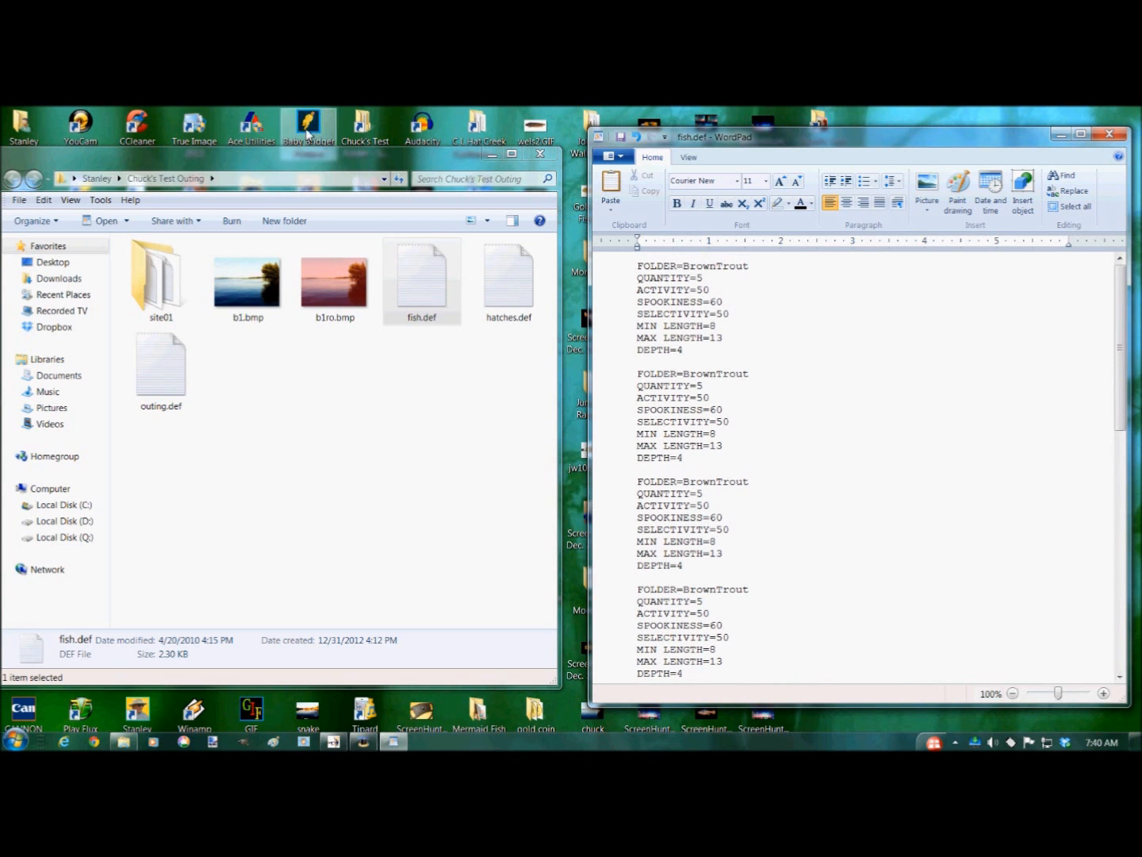
{"action": "left_click_drag", "start_coordinate": [439, 157], "coordinate": [457, 240]}
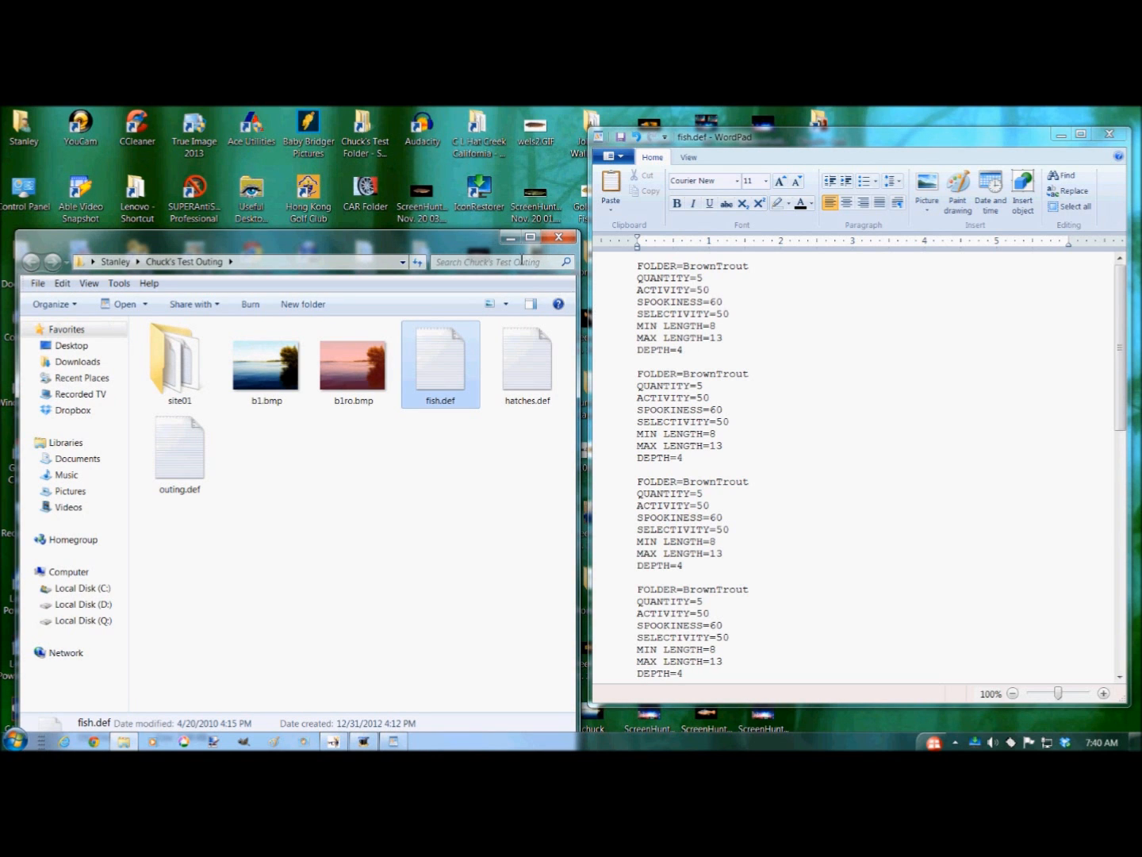
{"action": "left_click", "coordinate": [509, 237]}
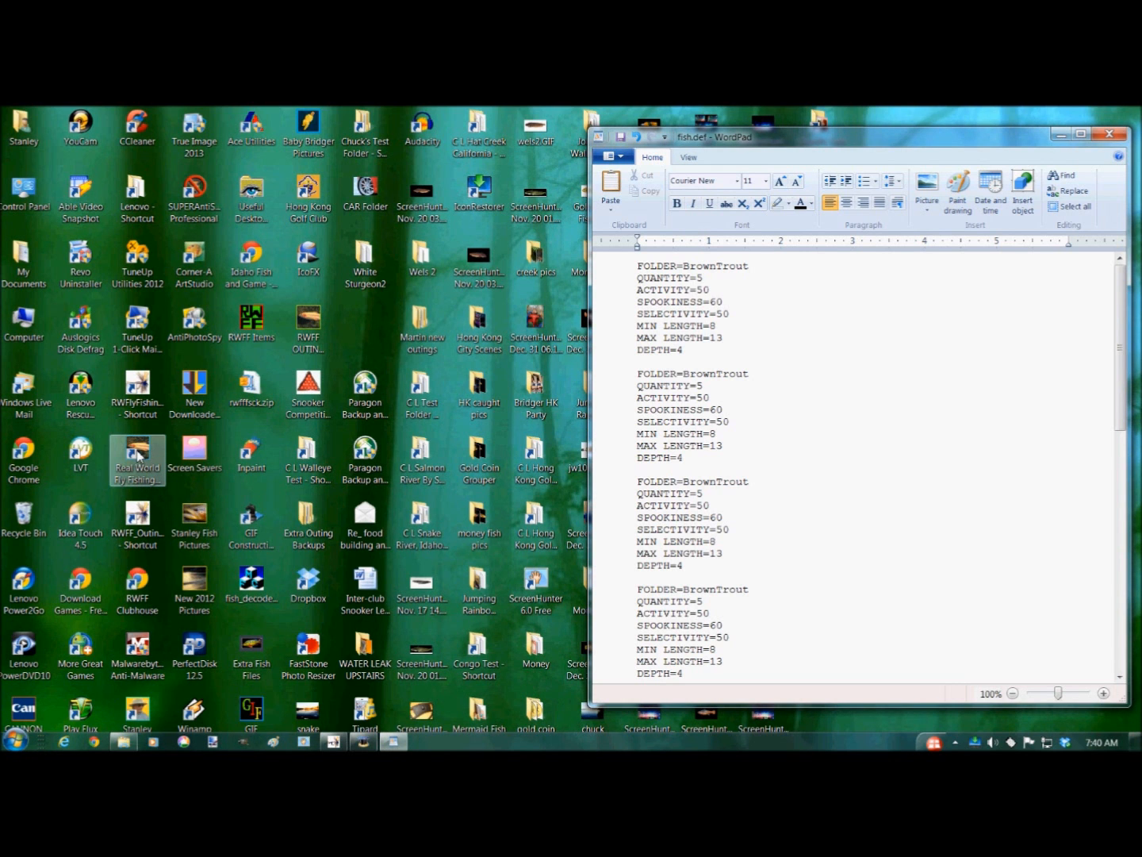
{"action": "double_click", "coordinate": [138, 454]}
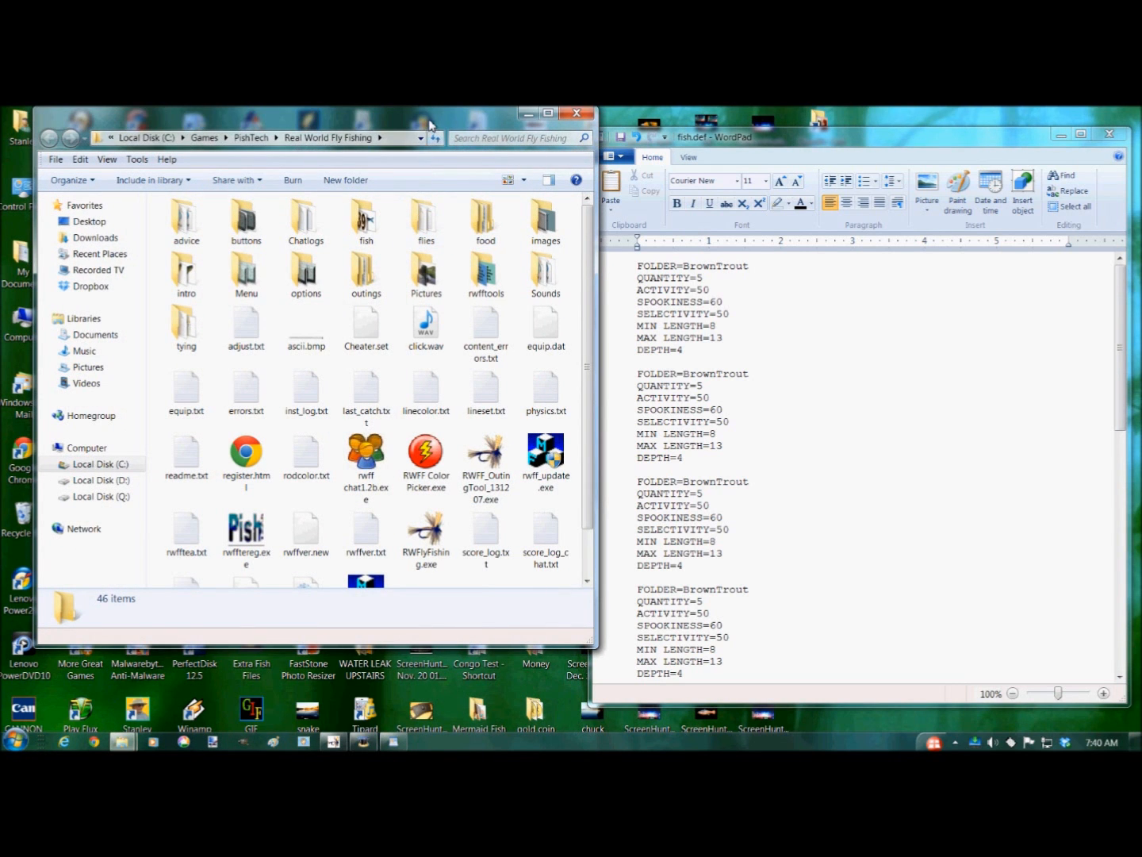
{"action": "left_click_drag", "start_coordinate": [429, 123], "coordinate": [310, 139]}
{"action": "left_click", "coordinate": [246, 236]}
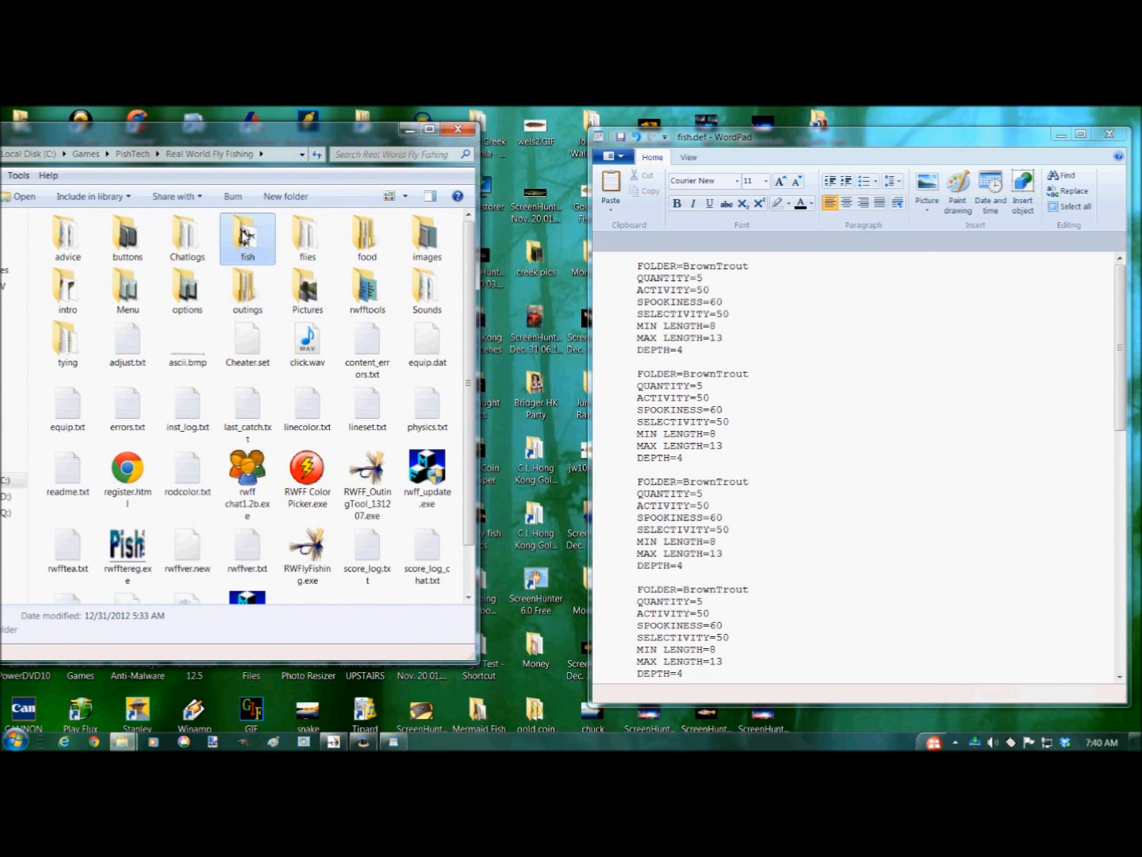
{"action": "double_click", "coordinate": [246, 236]}
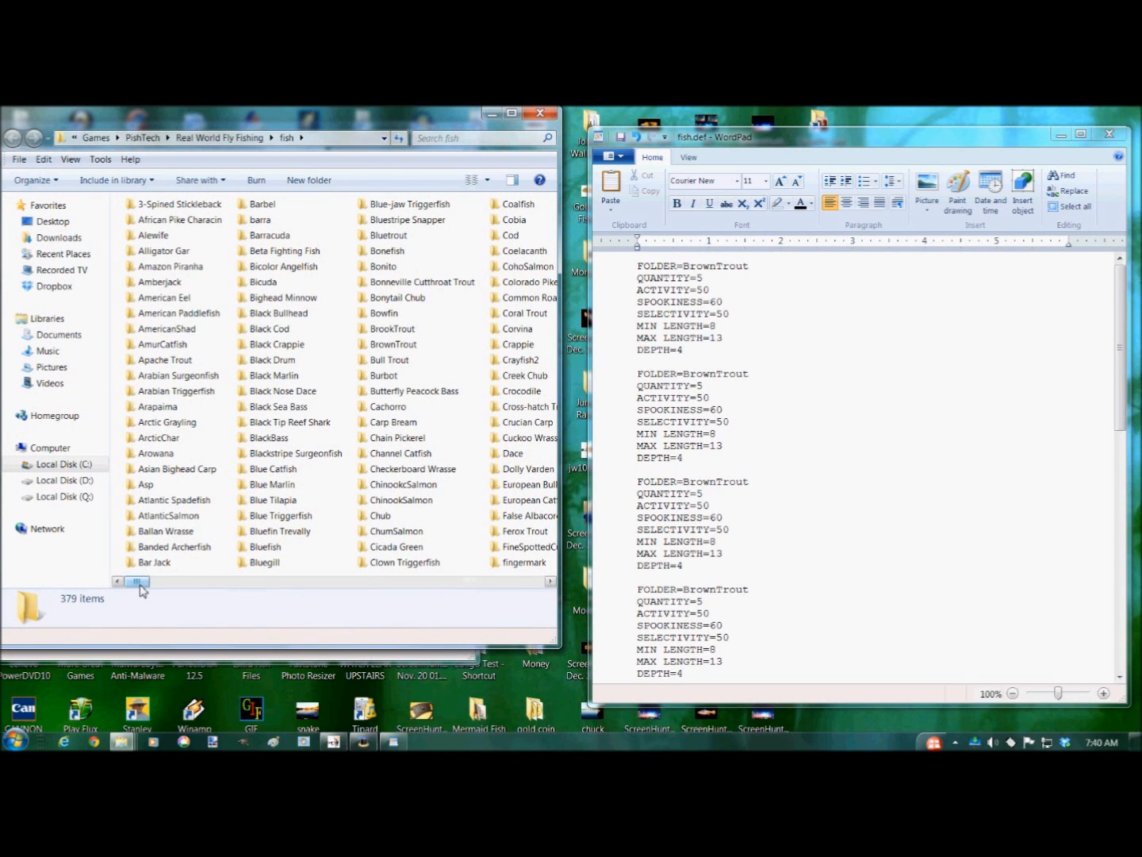
{"action": "left_click_drag", "start_coordinate": [142, 588], "coordinate": [170, 596]}
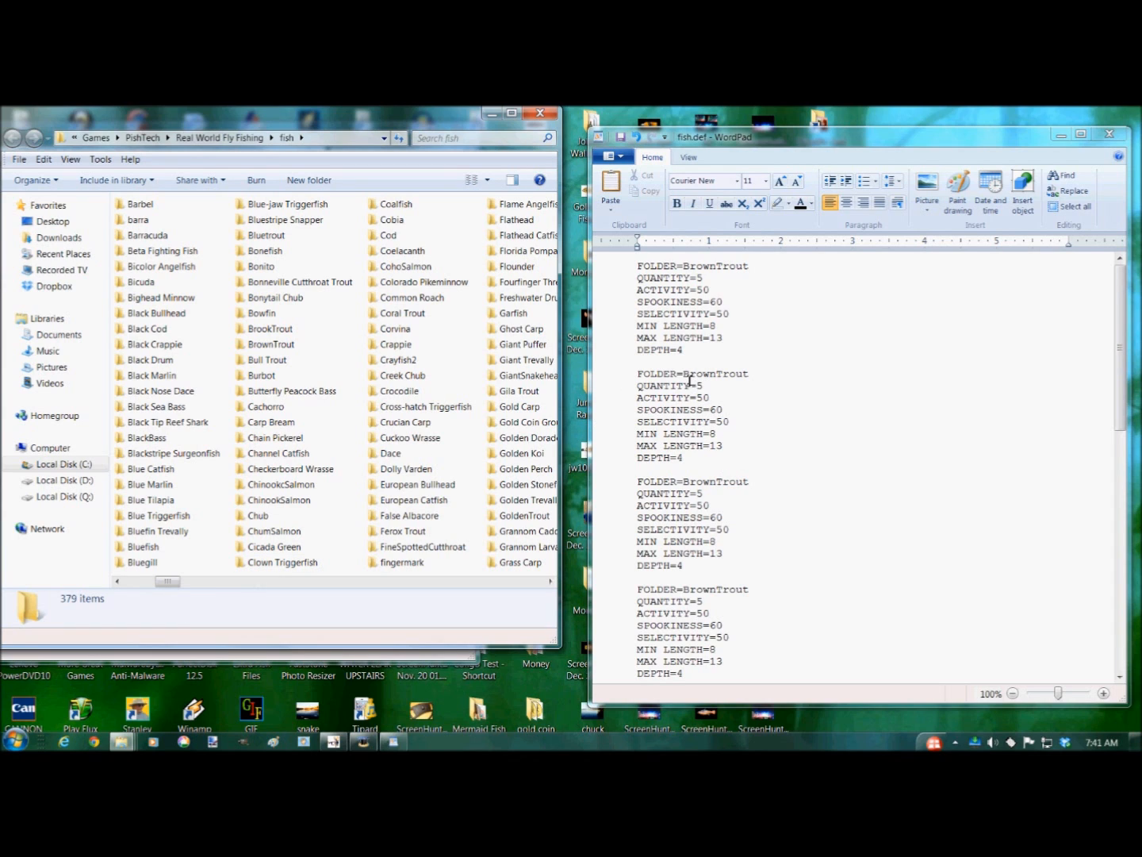
{"action": "left_click_drag", "start_coordinate": [175, 586], "coordinate": [325, 622]}
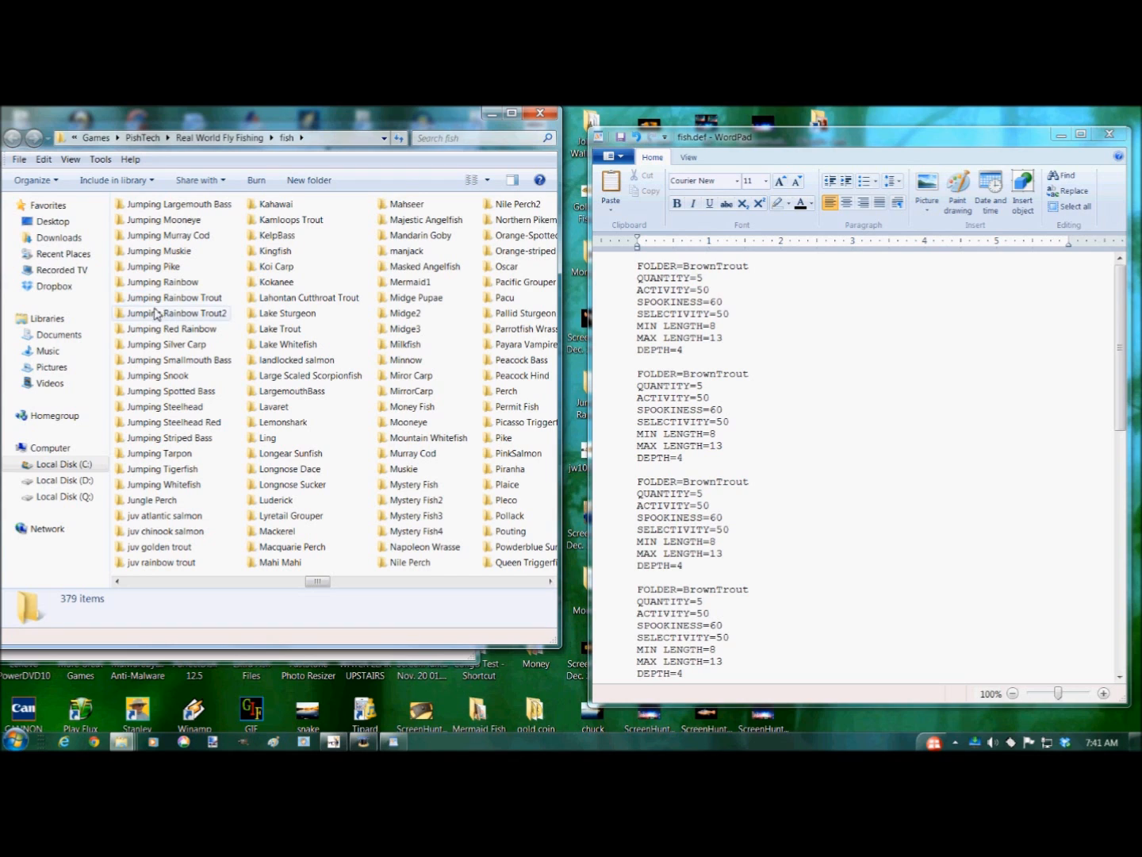
- Change the second group's FOLDER to Jumping Rainbow Trout
{"action": "left_click", "coordinate": [685, 379]}
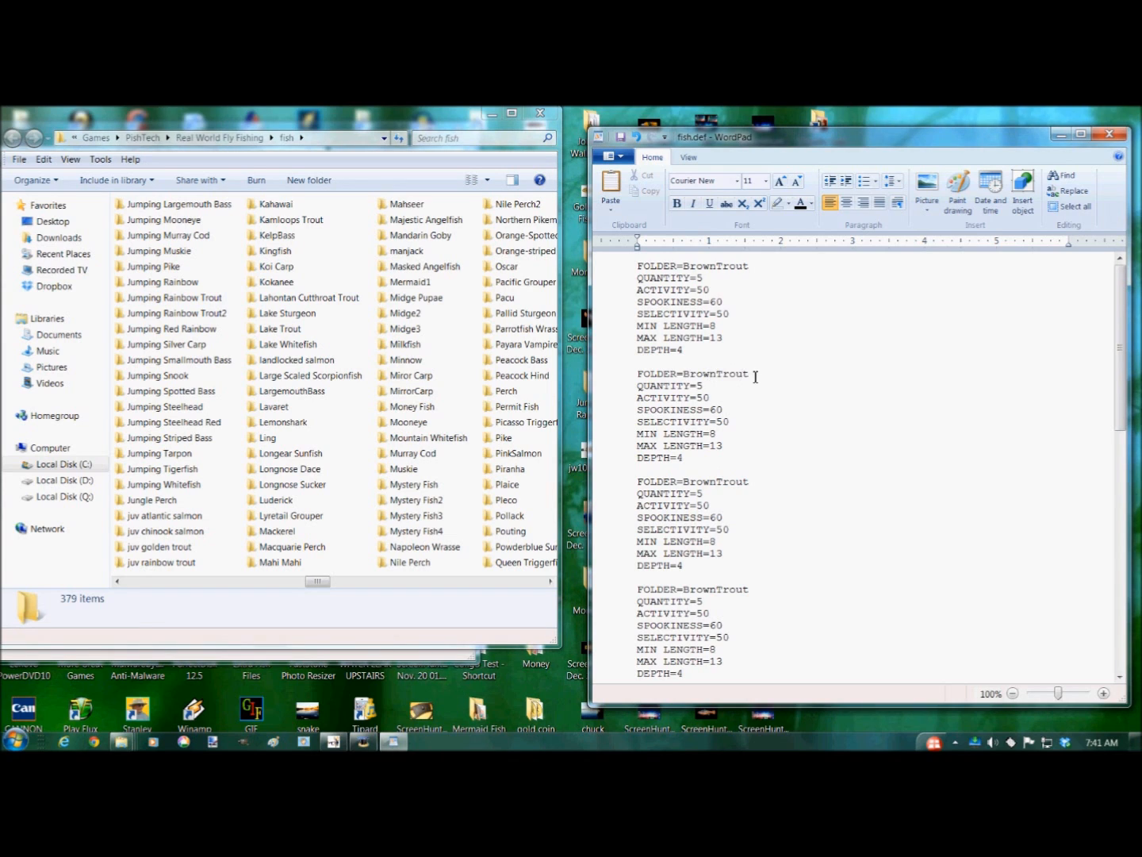
{"action": "double_click", "coordinate": [724, 376]}
{"action": "key", "text": "Delete"}
{"action": "type", "text": "Jumping Rainbow Trout"}
- Change the third group's FOLDER to Jumping Smallmouth Bass
{"action": "mouse_move", "coordinate": [326, 587]}
{"action": "left_mouse_down"}
{"action": "mouse_move", "coordinate": [409, 595]}
{"action": "mouse_move", "coordinate": [326, 599]}
{"action": "left_mouse_up"}
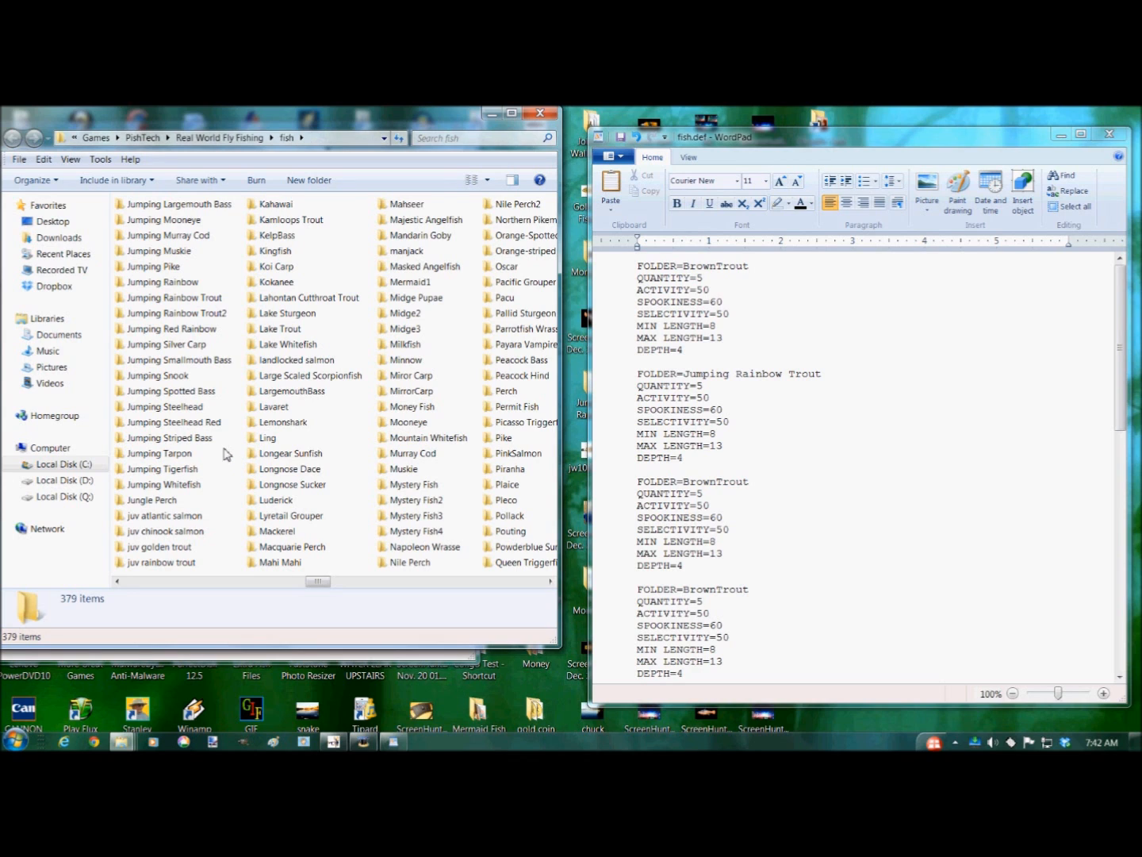
{"action": "scroll", "coordinate": [230, 454], "scroll_direction": "up", "scroll_amount": 1}
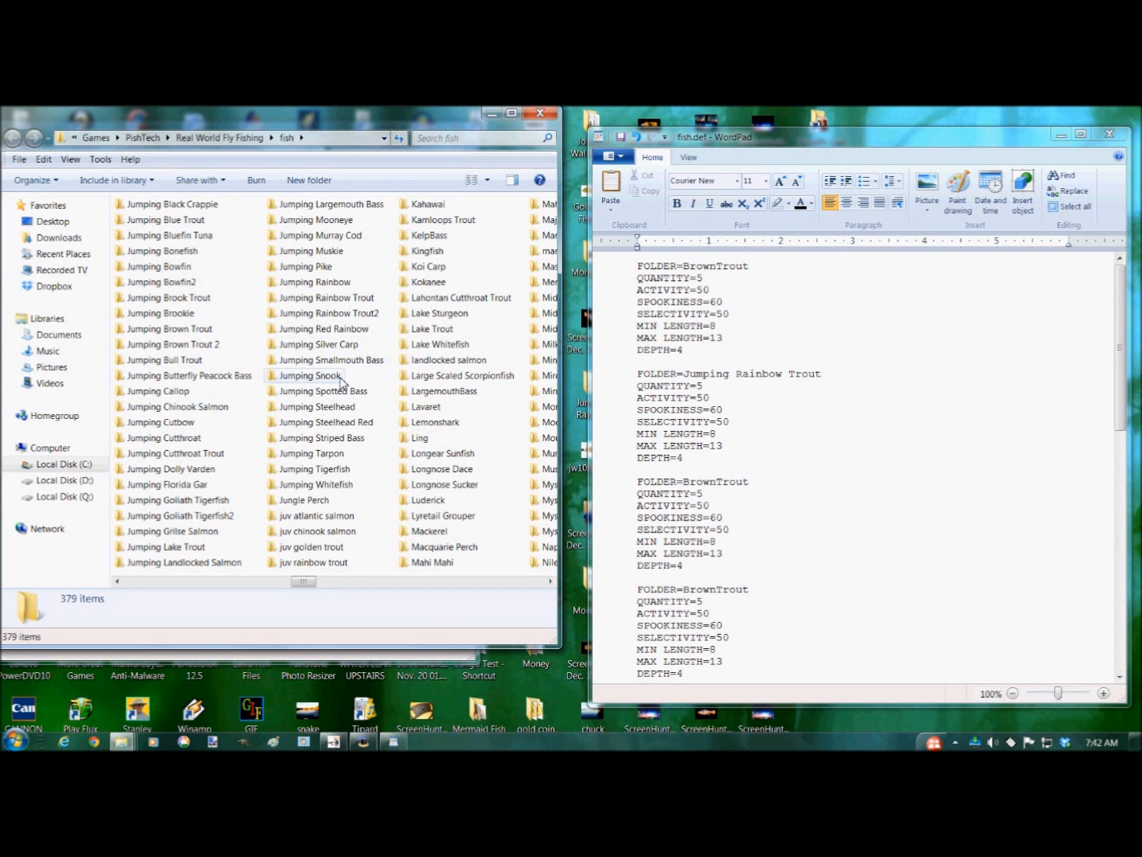
{"action": "mouse_move", "coordinate": [292, 367]}
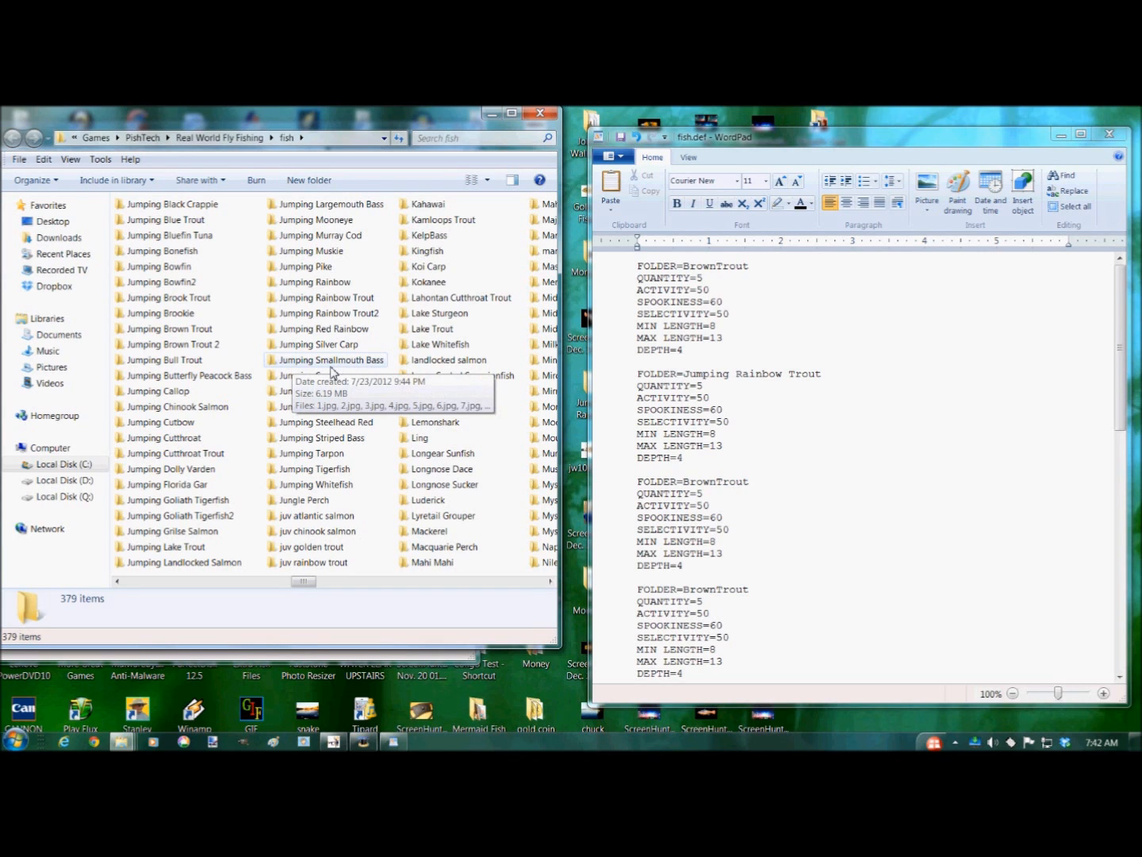
{"action": "left_click", "coordinate": [686, 483]}
{"action": "double_click", "coordinate": [746, 482]}
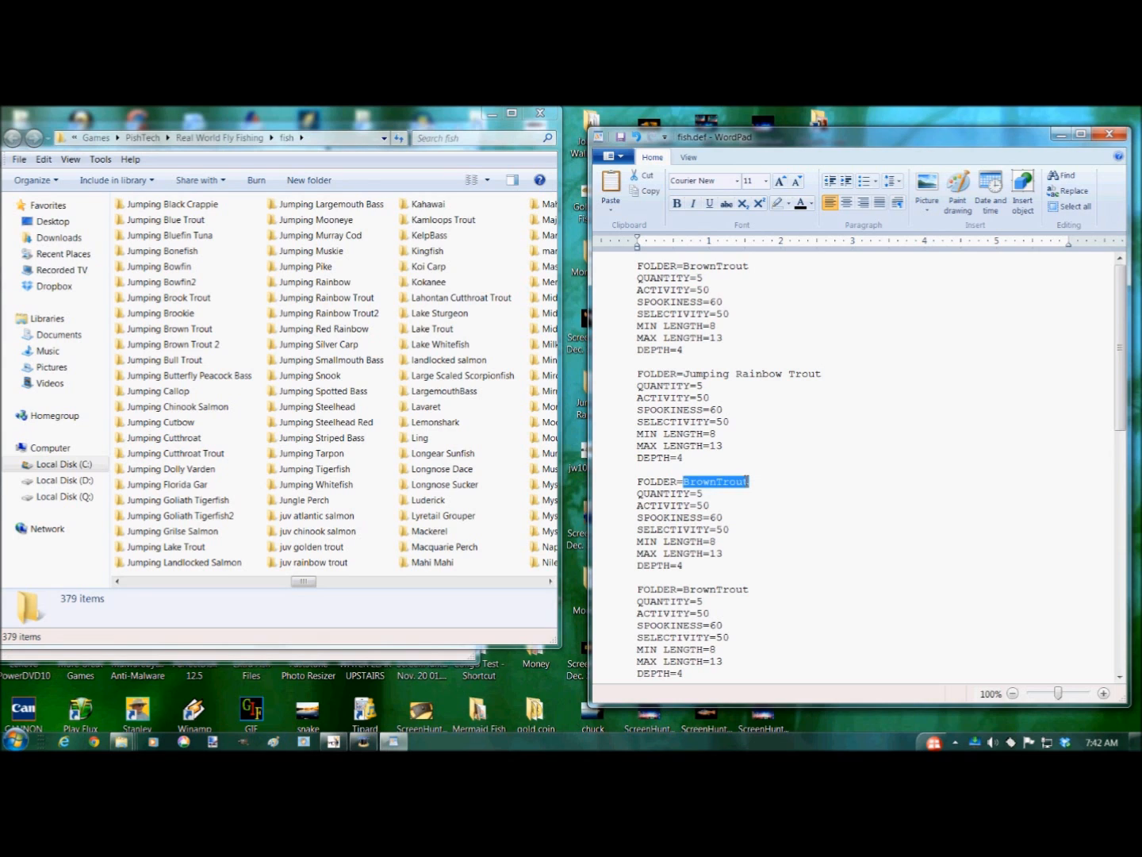
{"action": "key", "text": "BackSpace"}
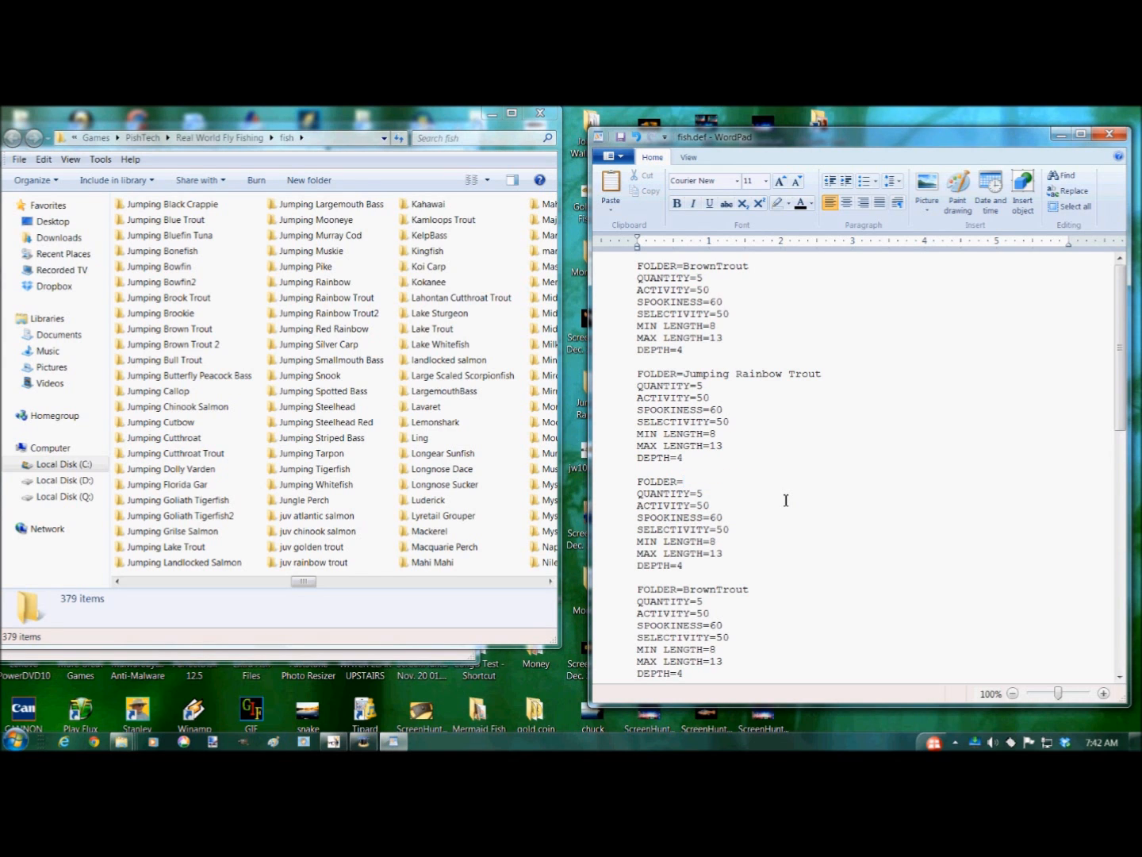
{"action": "type", "text": "Jumping Smallno"}
{"action": "key", "text": "BackSpace"}
{"action": "key", "text": "BackSpace"}
{"action": "type", "text": "mouth Bass"}
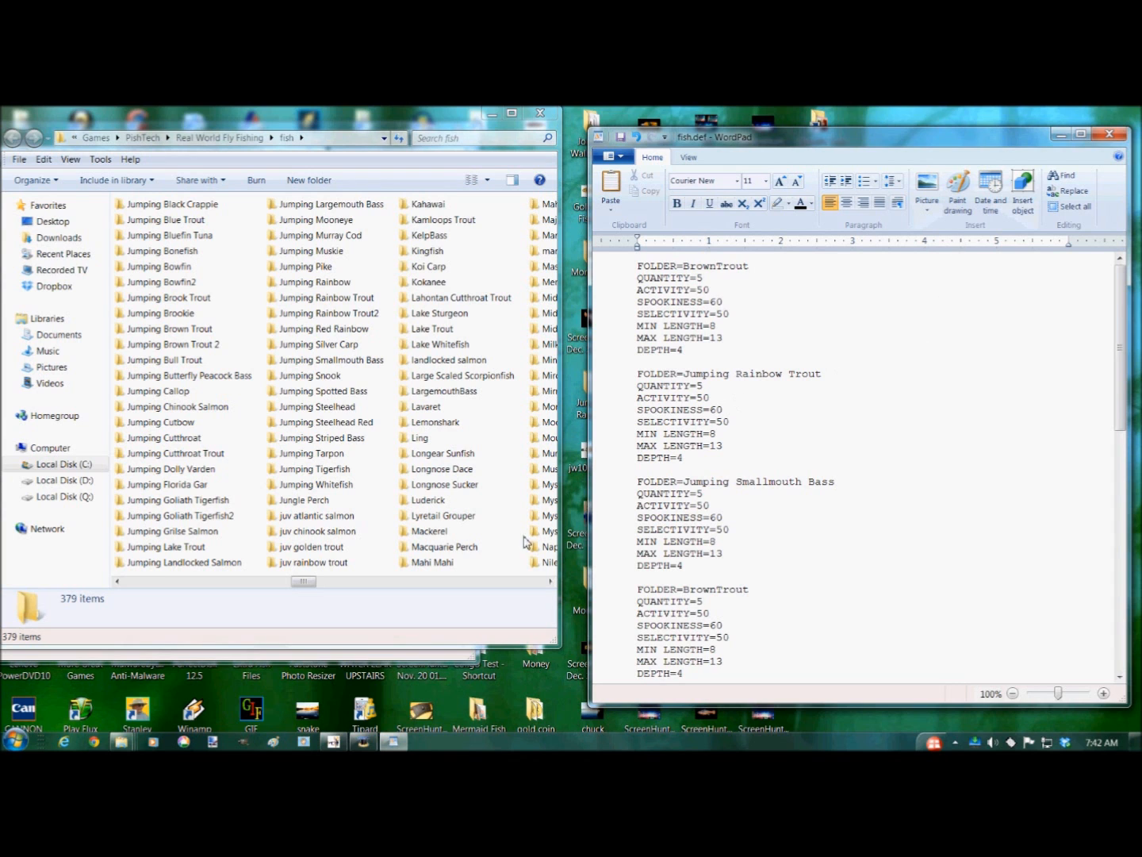
- Change the fourth group's FOLDER to Bluegill
{"action": "left_click_drag", "start_coordinate": [303, 582], "coordinate": [236, 594]}
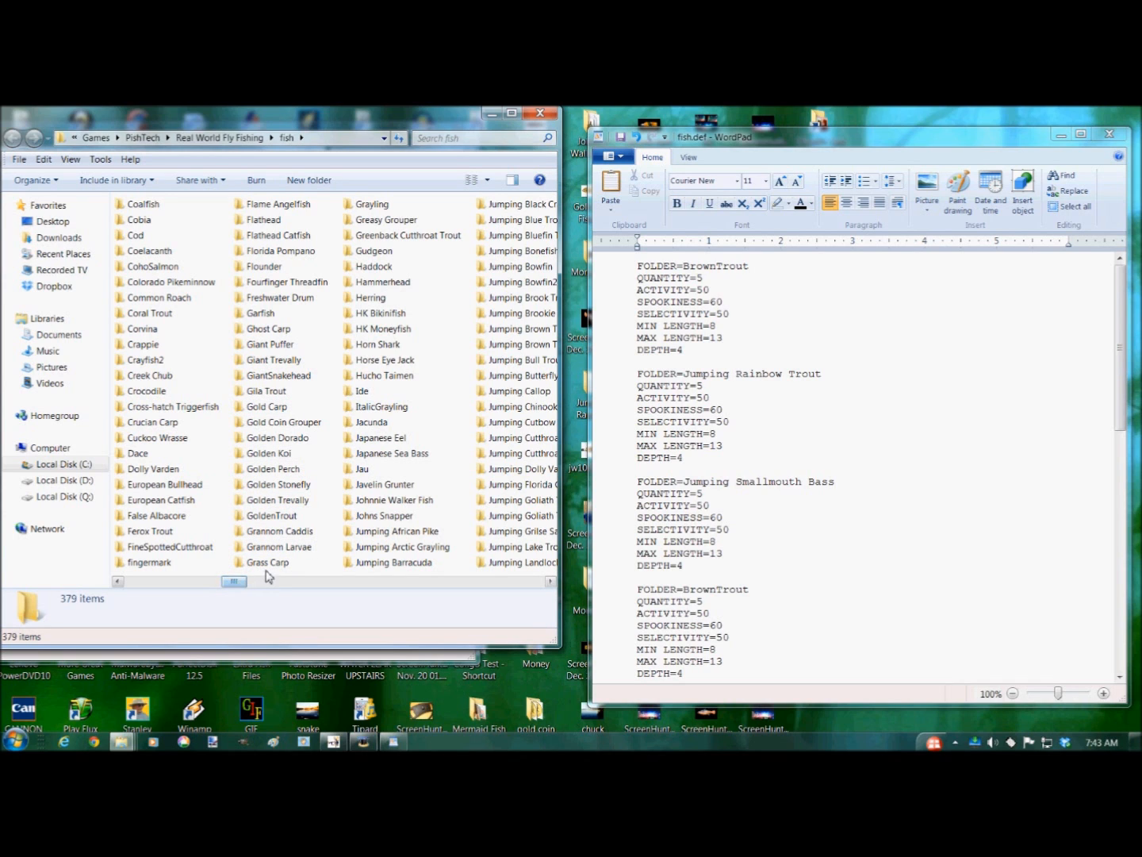
{"action": "left_click_drag", "start_coordinate": [234, 584], "coordinate": [172, 583]}
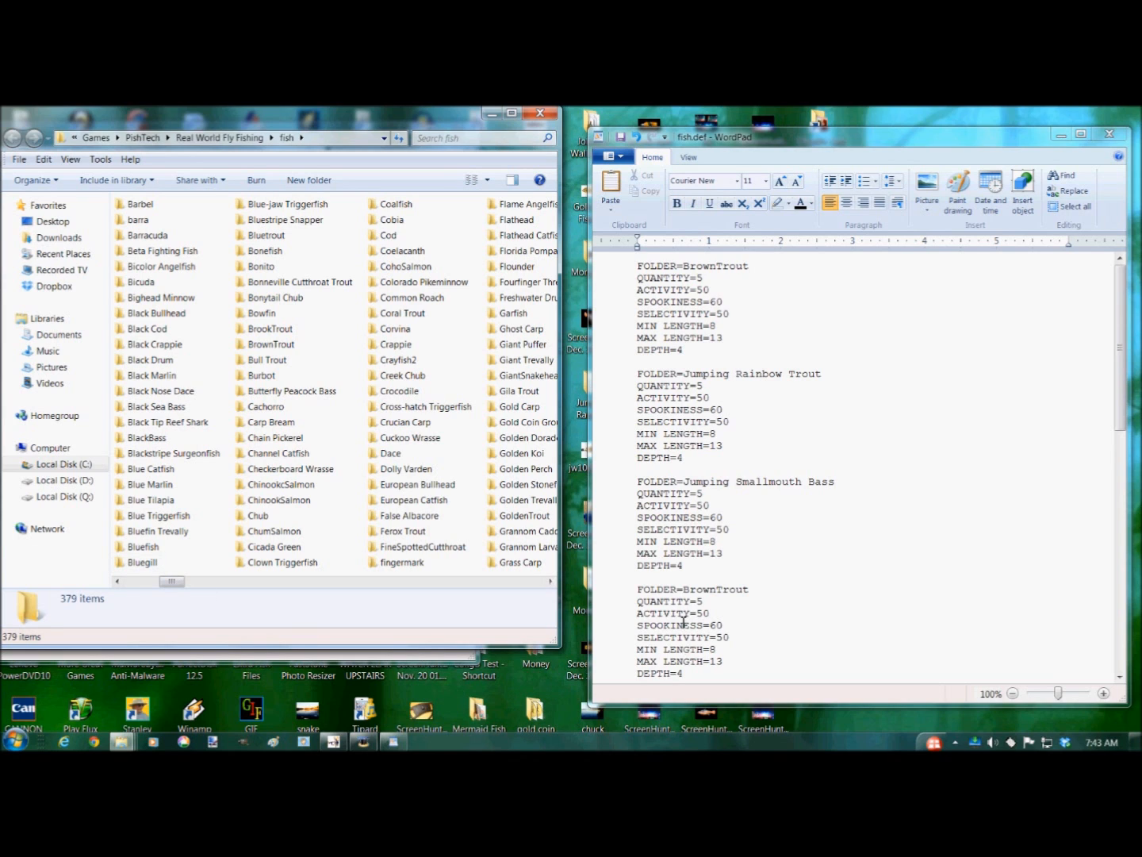
{"action": "left_click", "coordinate": [686, 591]}
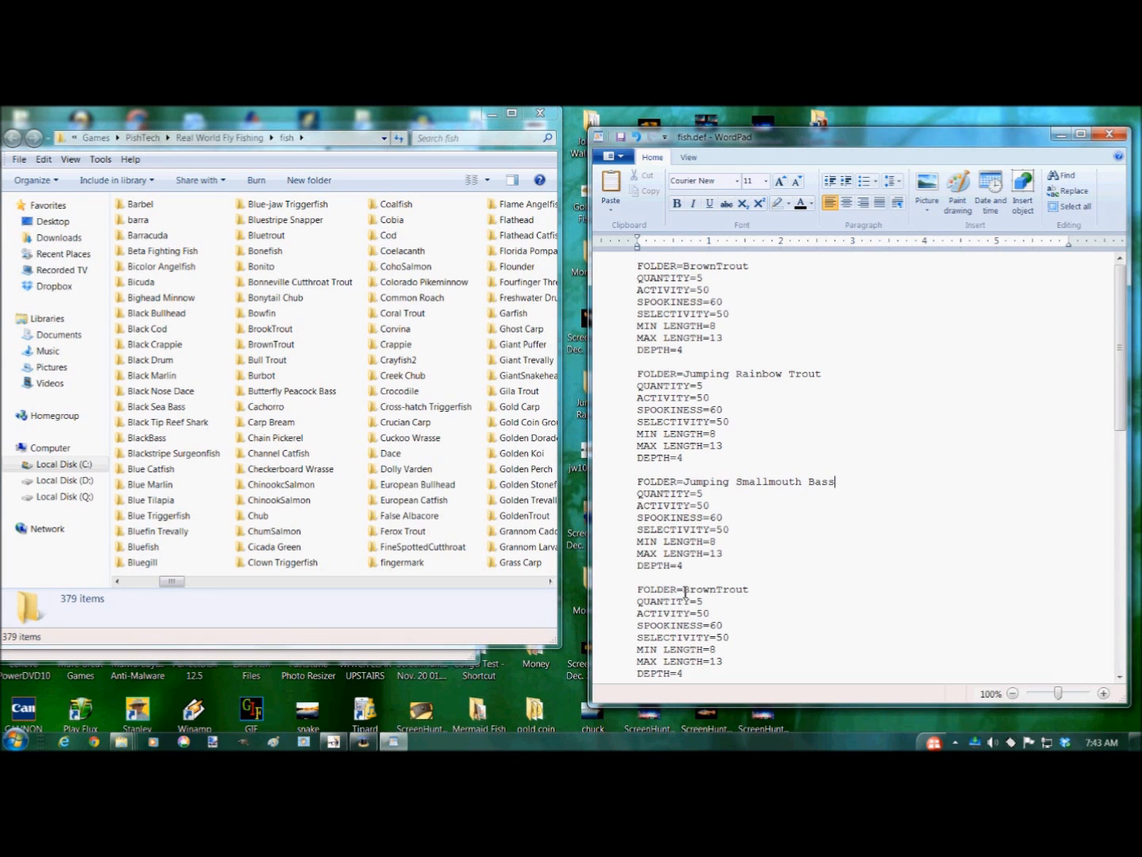
{"action": "double_click", "coordinate": [744, 590]}
{"action": "key", "text": "BackSpace"}
{"action": "type", "text": "Bluegill"}
{"action": "key", "text": "Left"}
{"action": "key", "text": "Left"}
{"action": "key", "text": "Left"}
{"action": "key", "text": "Left"}
{"action": "key", "text": "Left"}
{"action": "key", "text": "Left"}
{"action": "type", "text": "l"}
{"action": "key", "text": "End"}
- Set the BrownTrout group's QUANTITY to 3, MIN LENGTH to 15 and MAX LENGTH to 24
{"action": "left_click", "coordinate": [699, 278]}
{"action": "double_click", "coordinate": [699, 278]}
{"action": "type", "text": "3"}
{"action": "double_click", "coordinate": [711, 327]}
{"action": "type", "text": "15"}
{"action": "left_click_drag", "start_coordinate": [711, 339], "coordinate": [724, 343]}
{"action": "type", "text": "24"}
- Set the Jumping Rainbow Trout group's QUANTITY to 3, MIN LENGTH to 15 and MAX LENGTH to 24
{"action": "double_click", "coordinate": [698, 387]}
{"action": "type", "text": "3"}
{"action": "double_click", "coordinate": [713, 434]}
{"action": "type", "text": "15"}
{"action": "double_click", "coordinate": [714, 446]}
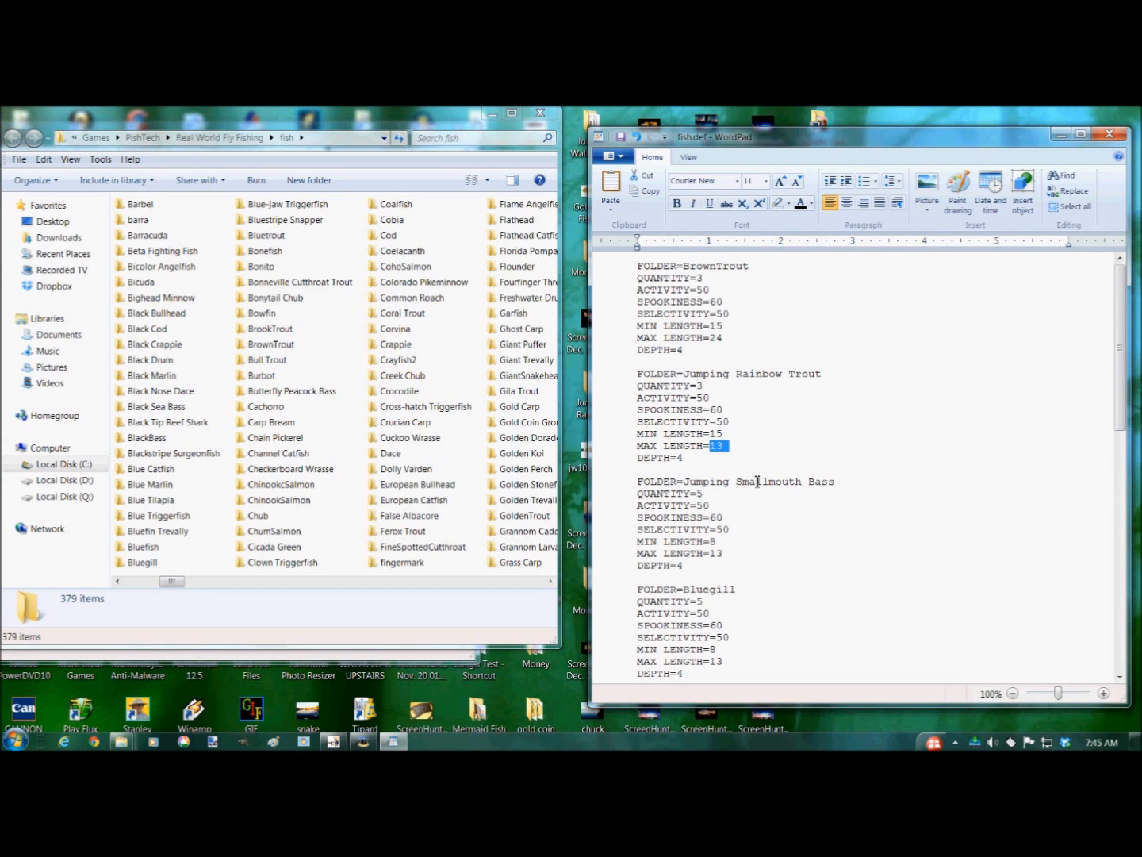
{"action": "type", "text": "24"}
- Set the Jumping Smallmouth Bass group's QUANTITY to 4, MIN LENGTH to 16 and MAX LENGTH to 23
{"action": "scroll", "coordinate": [766, 520], "scroll_direction": "down", "scroll_amount": 2}
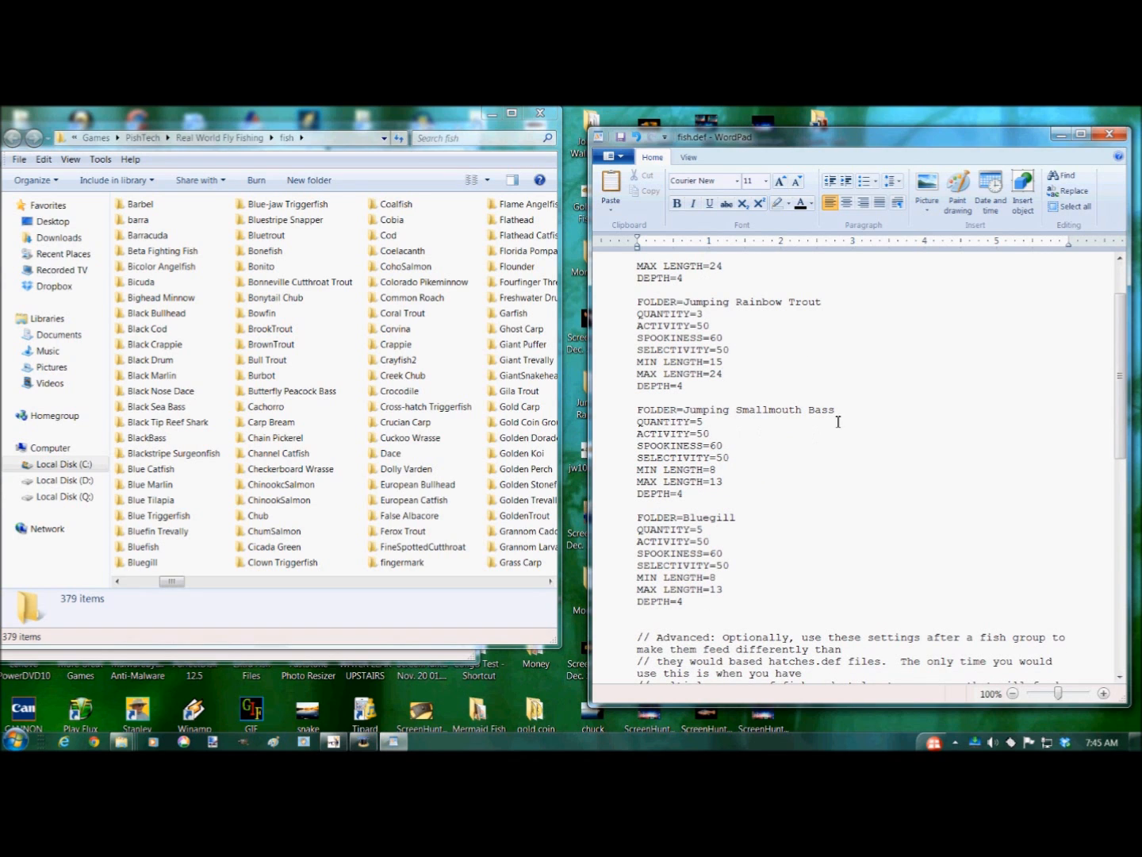
{"action": "double_click", "coordinate": [700, 422]}
{"action": "type", "text": "4"}
{"action": "double_click", "coordinate": [713, 471]}
{"action": "type", "text": "16"}
{"action": "left_click_drag", "start_coordinate": [710, 481], "coordinate": [727, 484]}
{"action": "type", "text": "23"}
- Set the Bluegill group's MAX LENGTH to 15
{"action": "scroll", "coordinate": [862, 576], "scroll_direction": "down", "scroll_amount": 2}
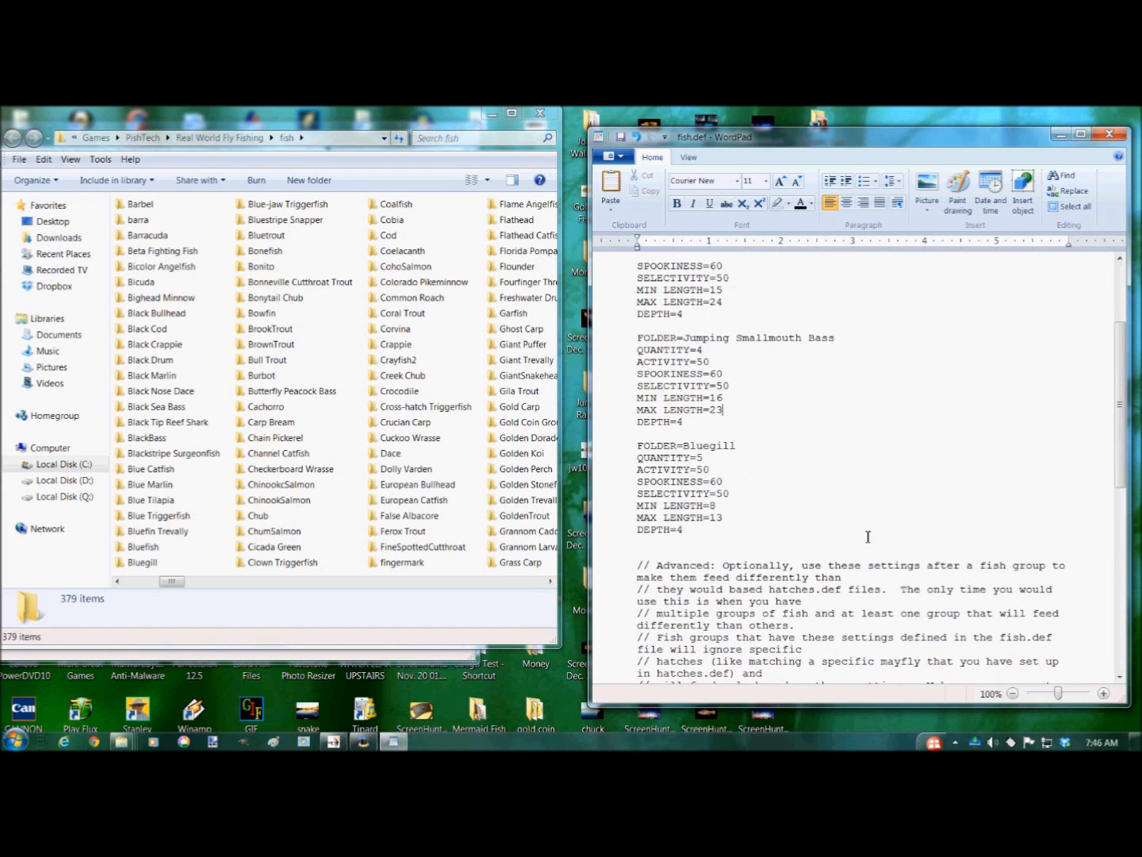
{"action": "double_click", "coordinate": [712, 521]}
{"action": "type", "text": "15"}
{"action": "scroll", "coordinate": [890, 534], "scroll_direction": "up", "scroll_amount": 2}
{"action": "scroll", "coordinate": [890, 534], "scroll_direction": "up", "scroll_amount": 2}
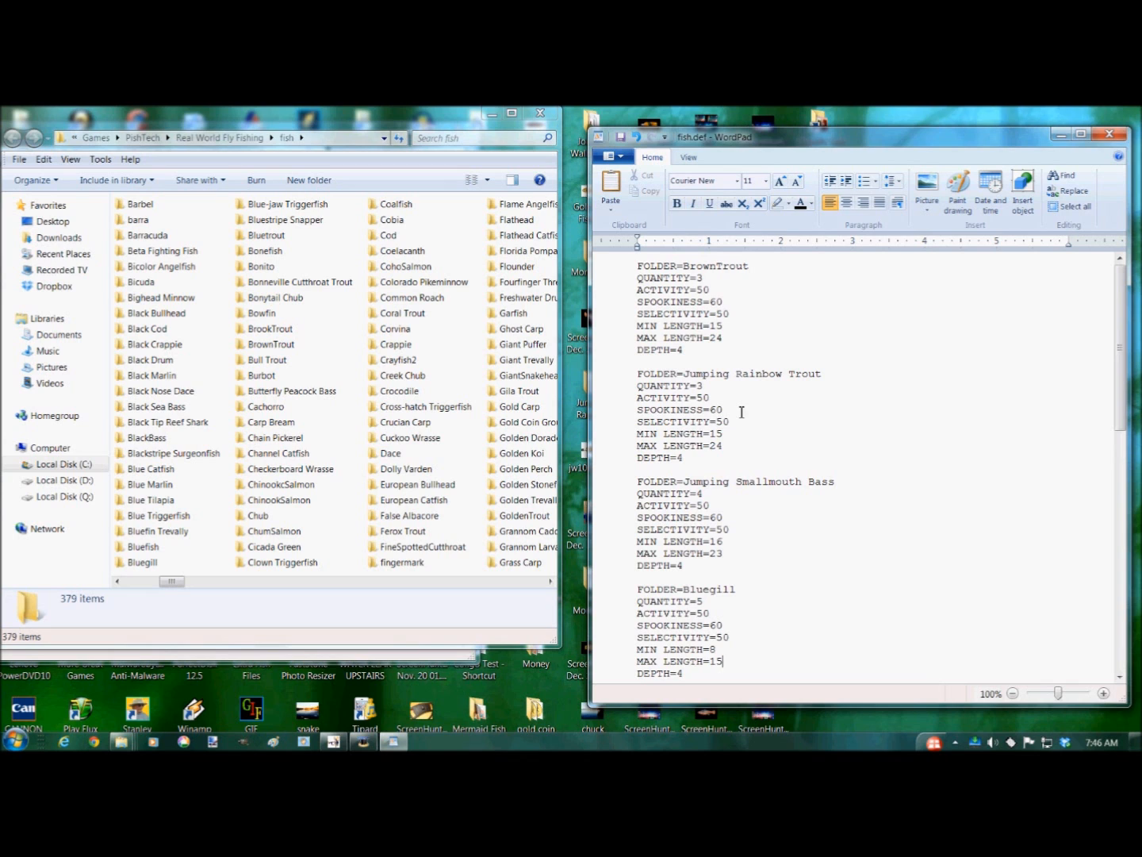
- Save fish.def in text-only format and close it
{"action": "left_click", "coordinate": [621, 141]}
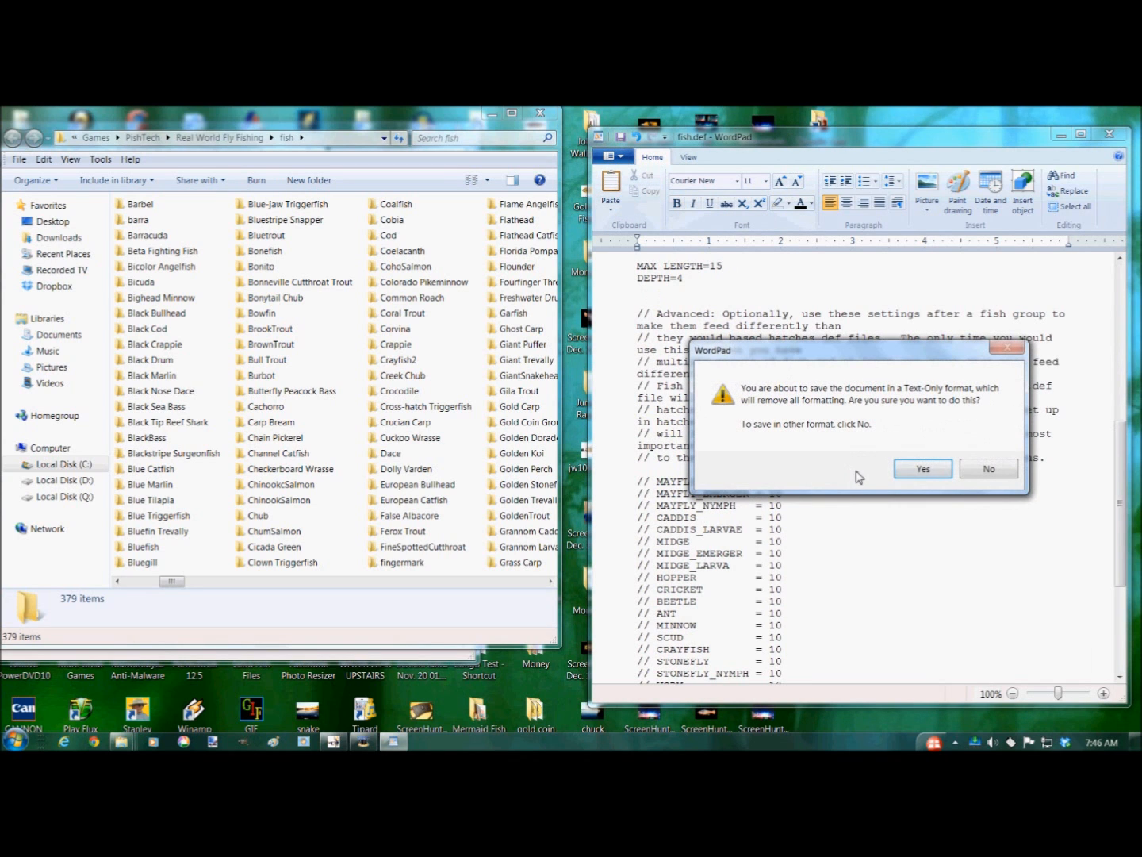
{"action": "left_click", "coordinate": [923, 470]}
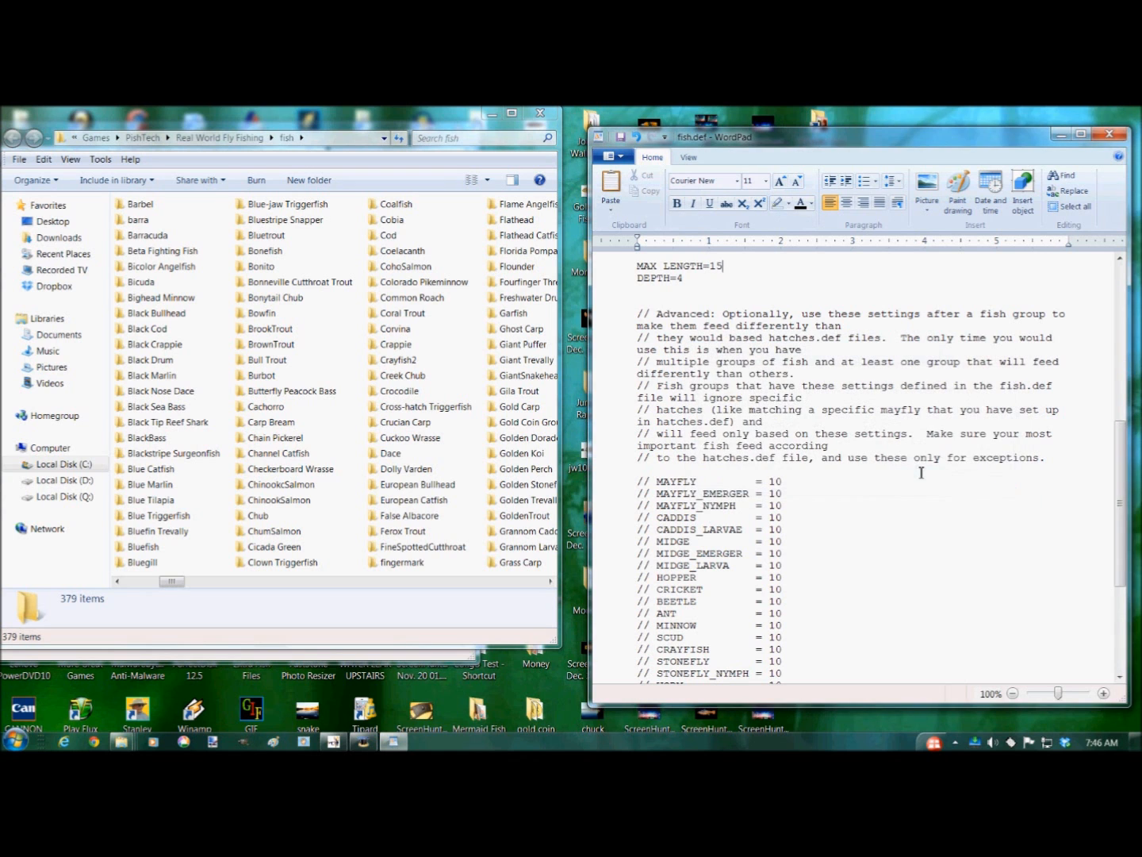
{"action": "left_click", "coordinate": [1109, 134]}
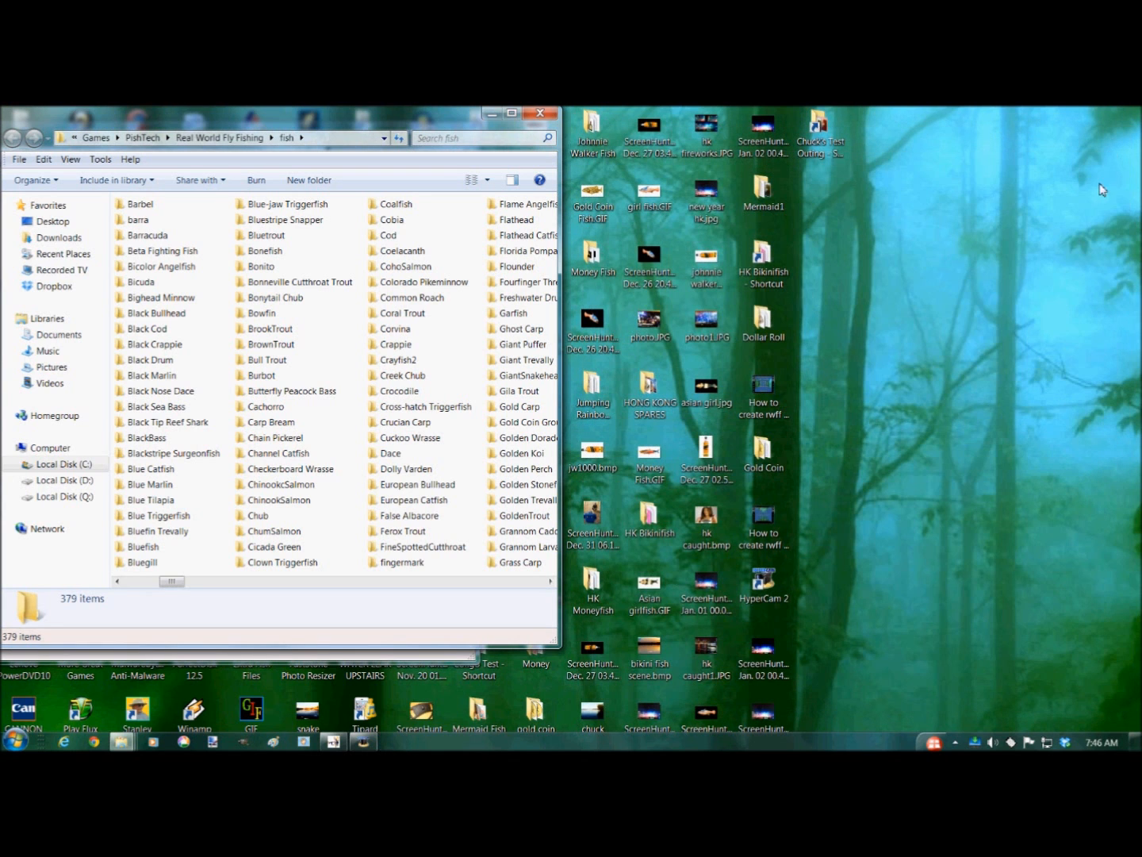
- Close the game folder windows, open the Chuck's Test Outing folder, and open hatches.def from it
{"action": "left_click", "coordinate": [546, 114]}
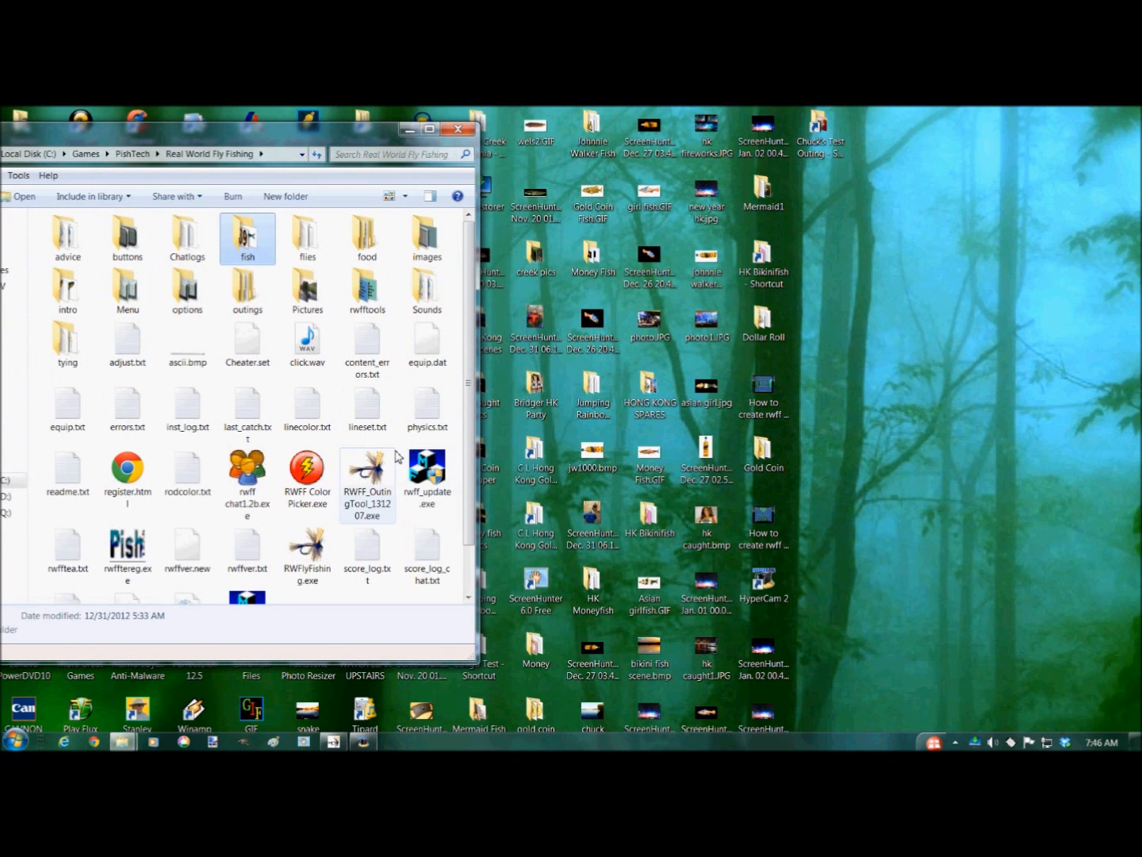
{"action": "left_click", "coordinate": [471, 130]}
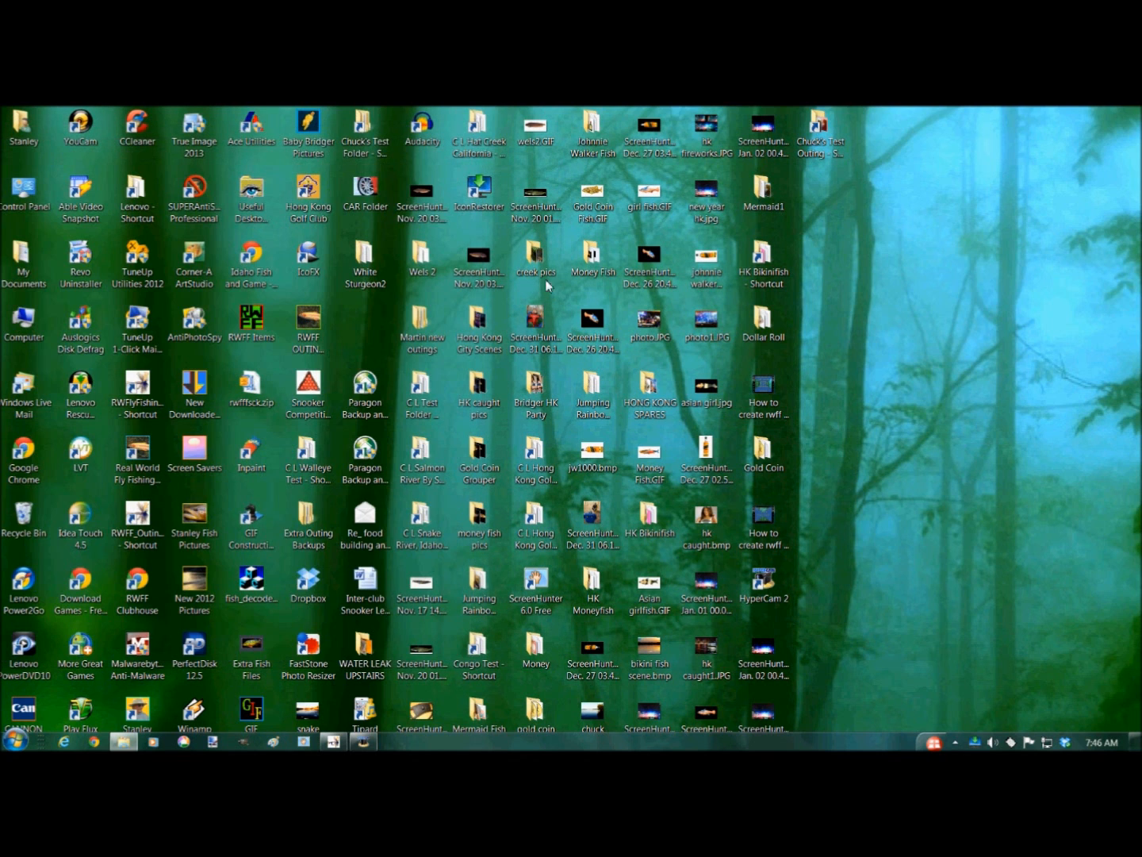
{"action": "double_click", "coordinate": [834, 155]}
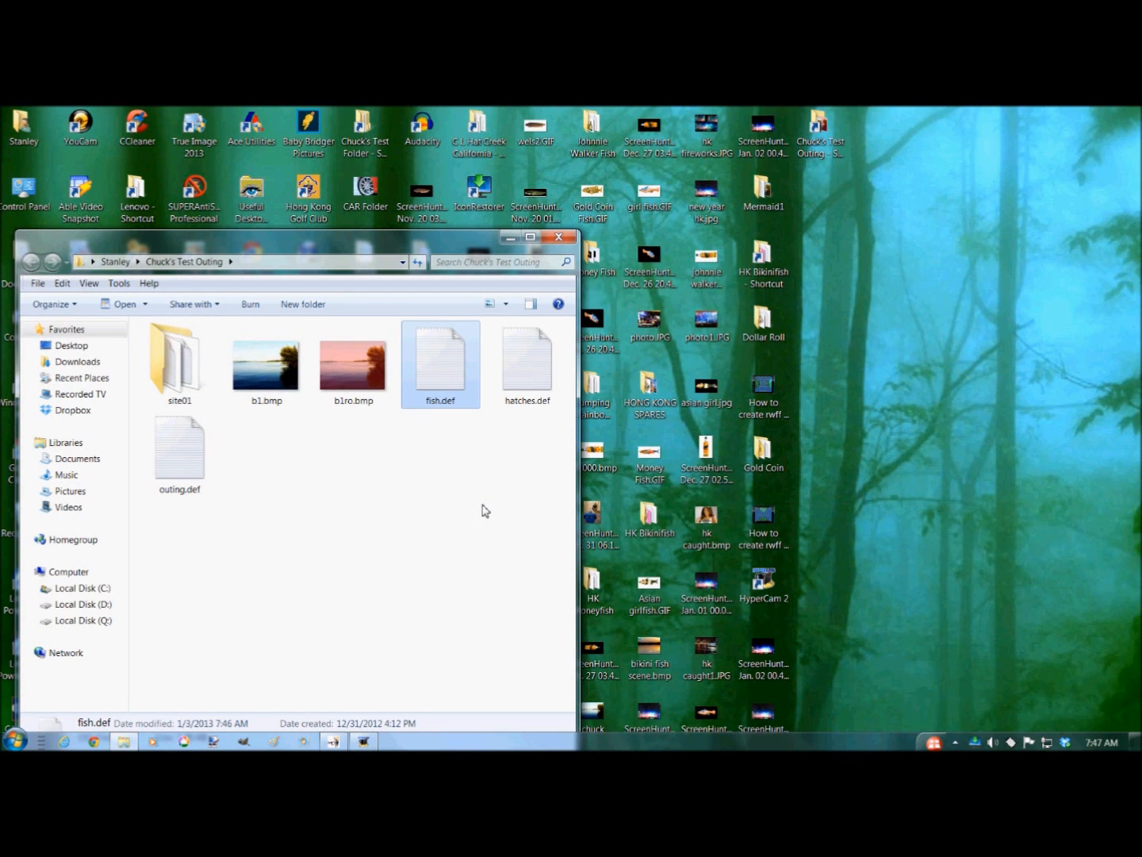
{"action": "left_click", "coordinate": [544, 388]}
{"action": "double_click", "coordinate": [544, 388]}
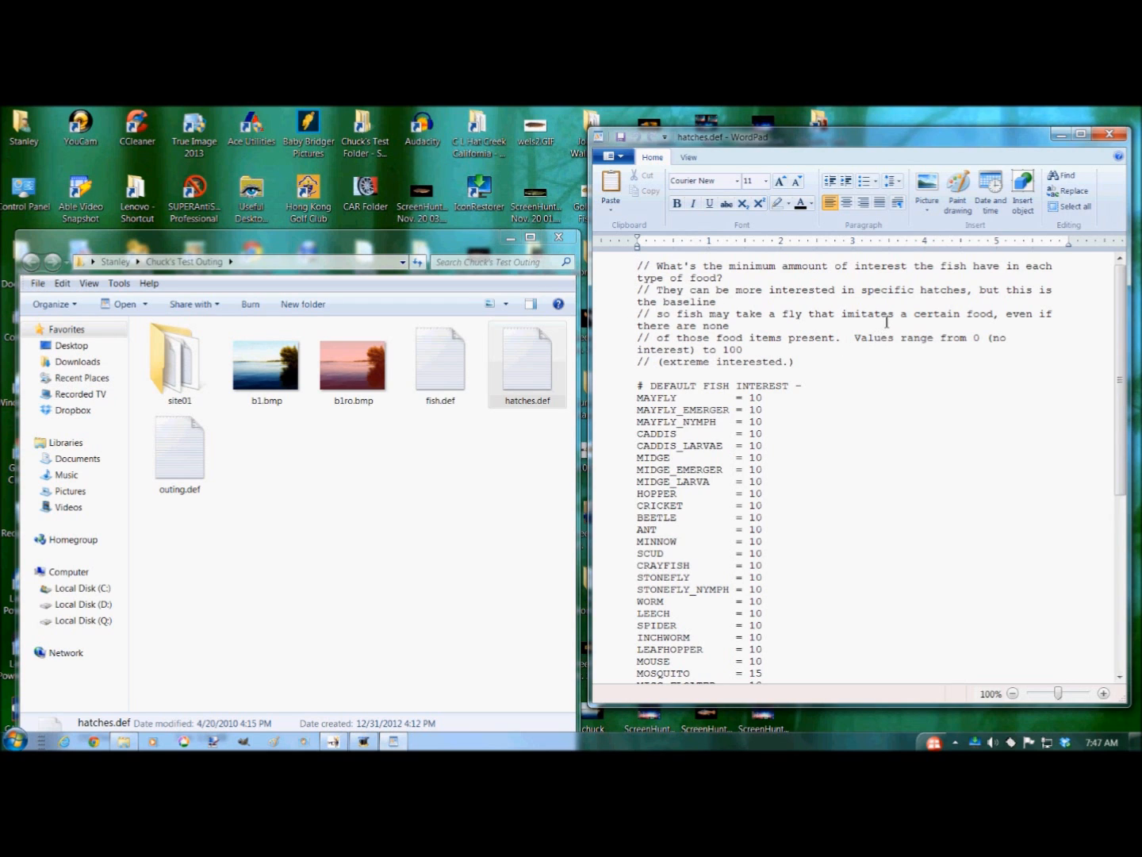
- Delete the 'Repeat this group of parameters' and 'Folder where the food is defined' comment lines in hatches.def
{"action": "scroll", "coordinate": [906, 341], "scroll_direction": "down", "scroll_amount": 4}
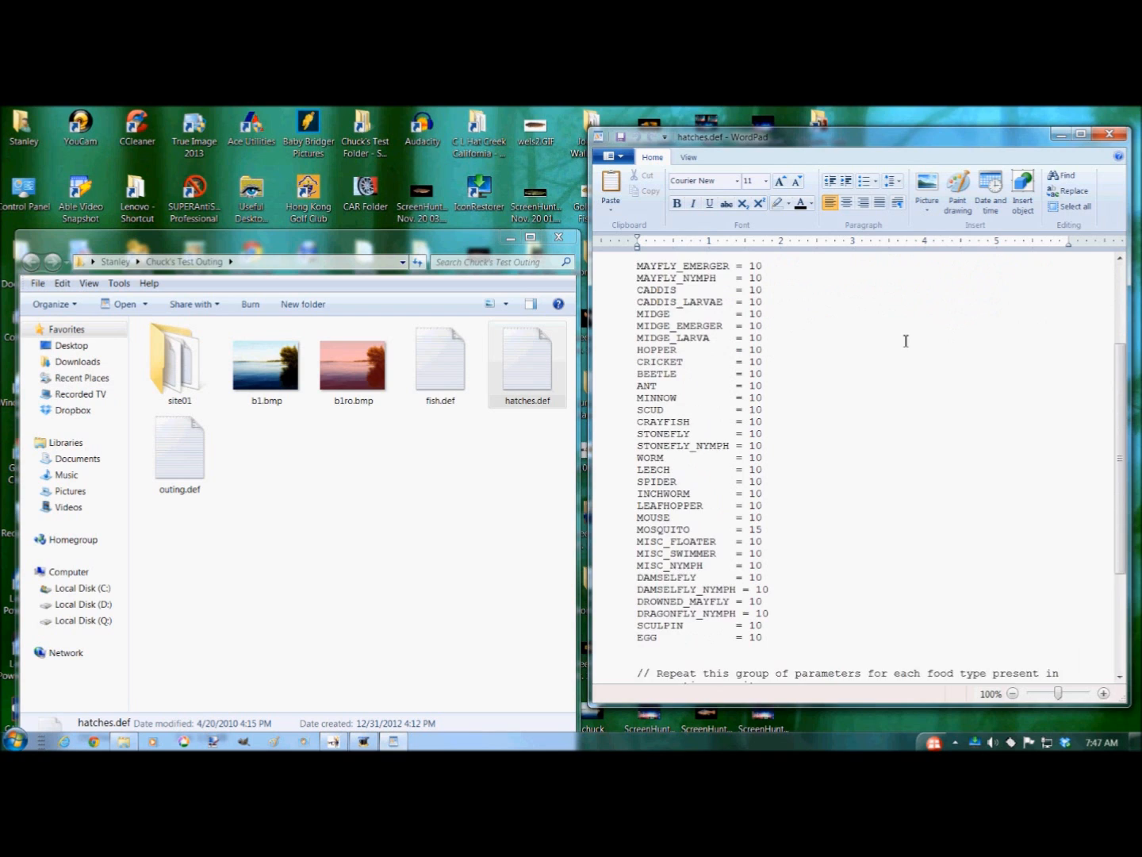
{"action": "scroll", "coordinate": [906, 341], "scroll_direction": "up", "scroll_amount": 2}
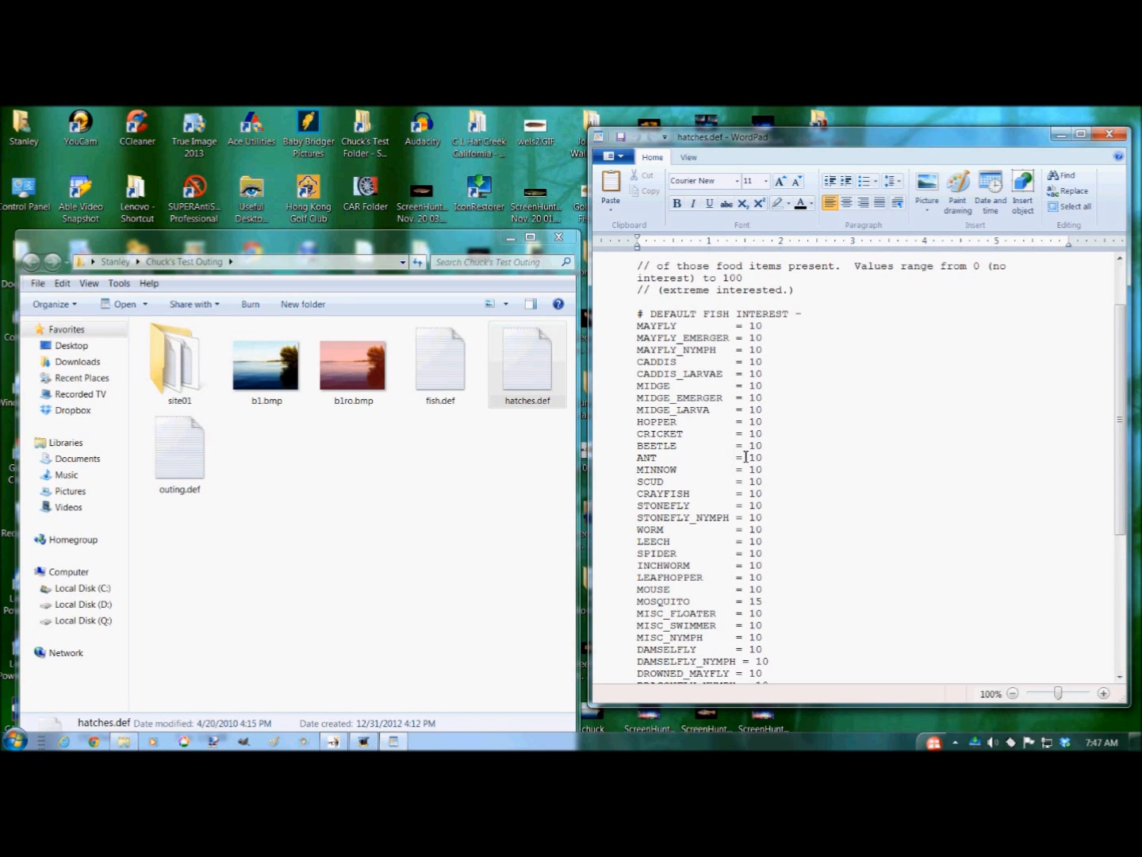
{"action": "scroll", "coordinate": [838, 458], "scroll_direction": "down", "scroll_amount": 3}
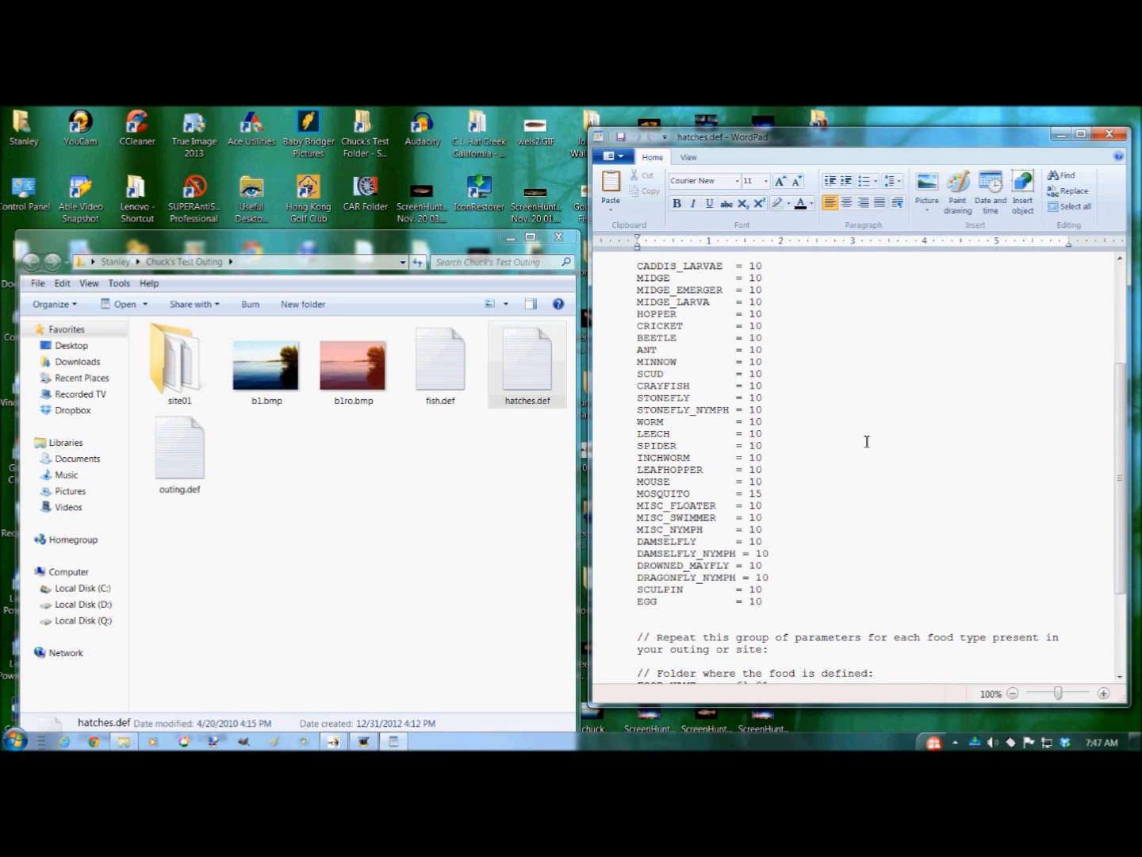
{"action": "scroll", "coordinate": [867, 441], "scroll_direction": "down", "scroll_amount": 4}
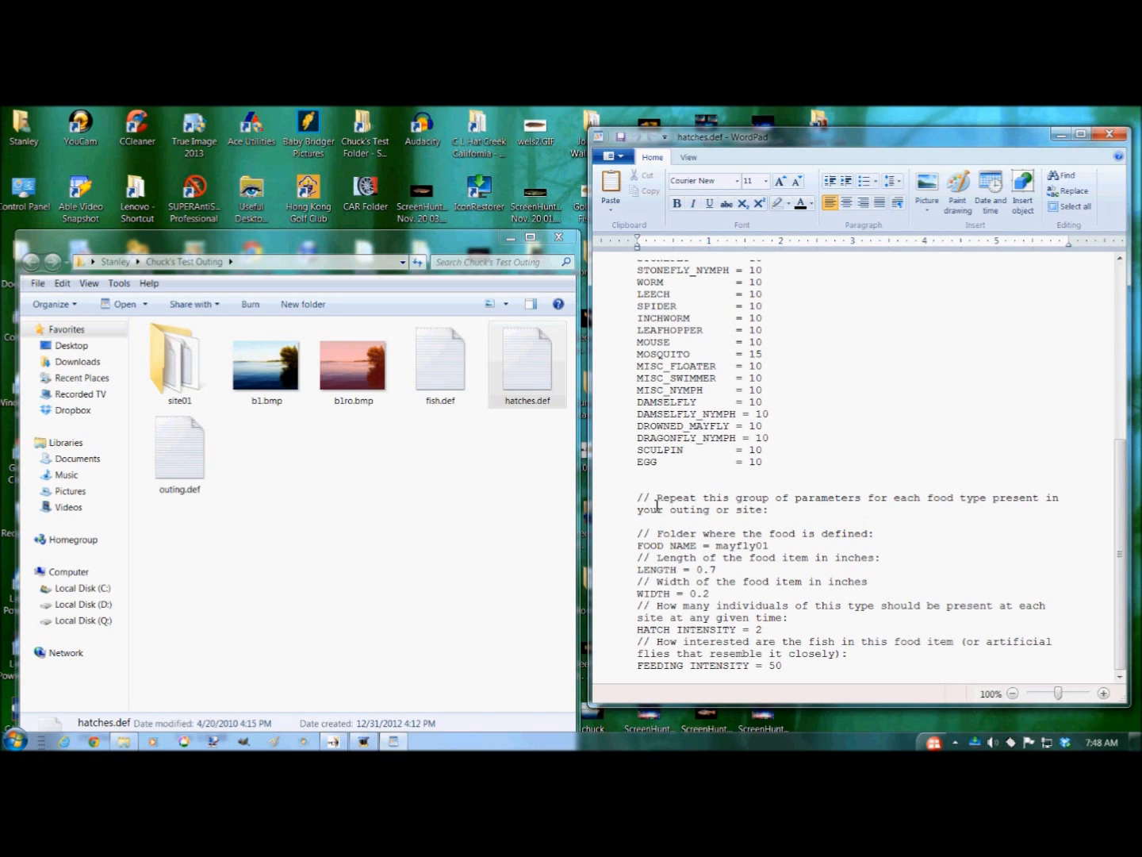
{"action": "left_click_drag", "start_coordinate": [639, 485], "coordinate": [888, 539]}
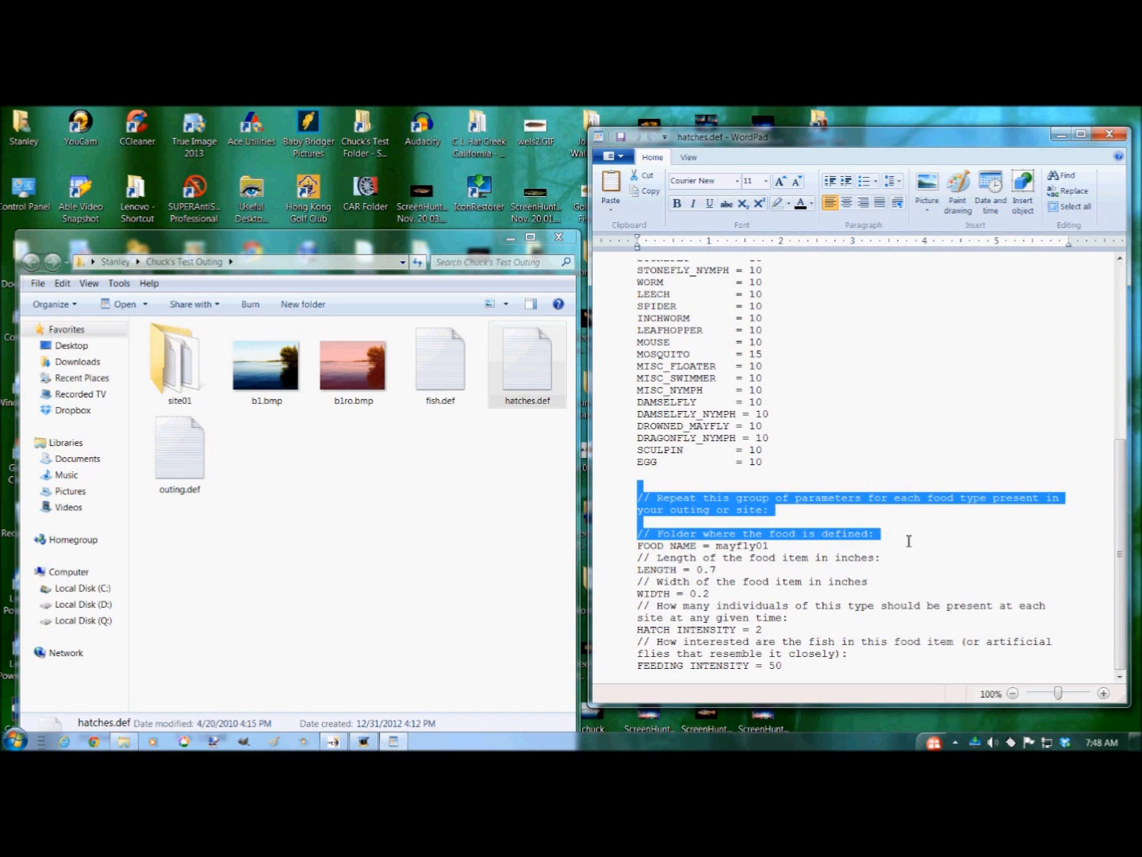
{"action": "key", "text": "Delete"}
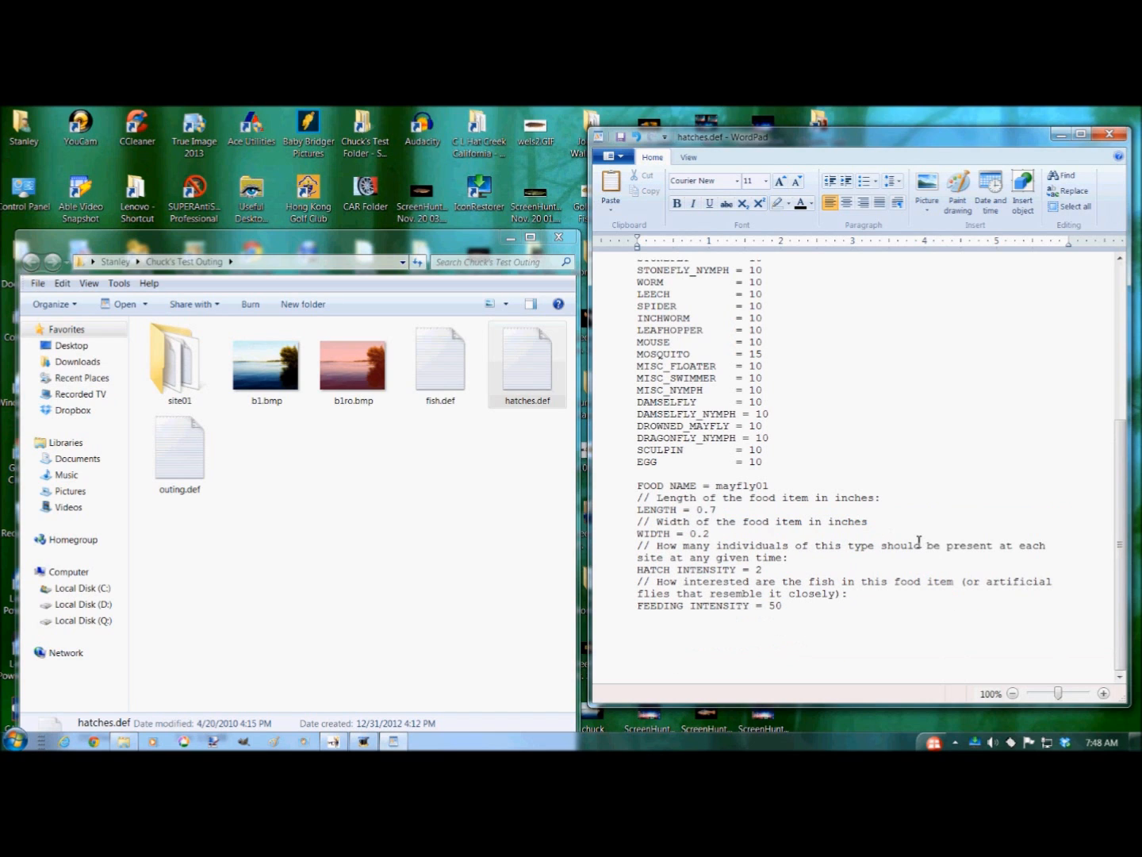
- Delete the comment lines describing length and width of the food item
{"action": "left_click_drag", "start_coordinate": [638, 498], "coordinate": [905, 499]}
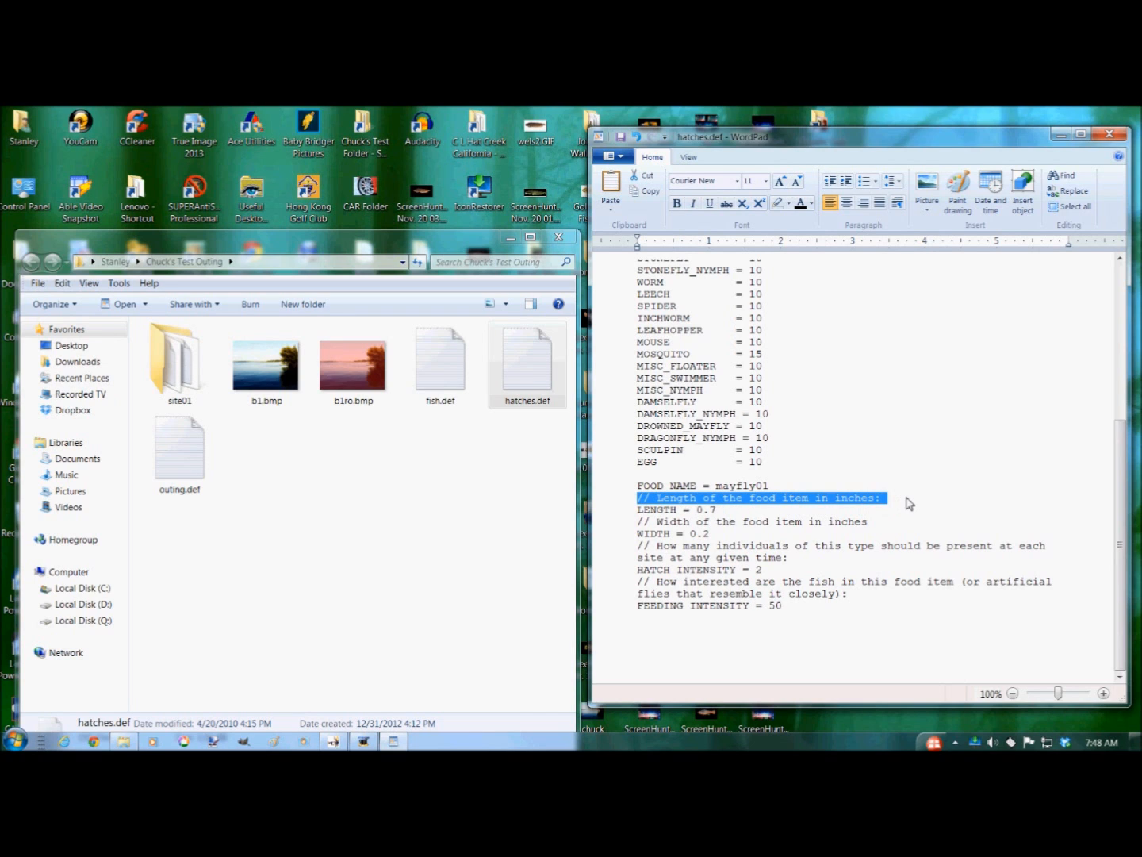
{"action": "key", "text": "Delete"}
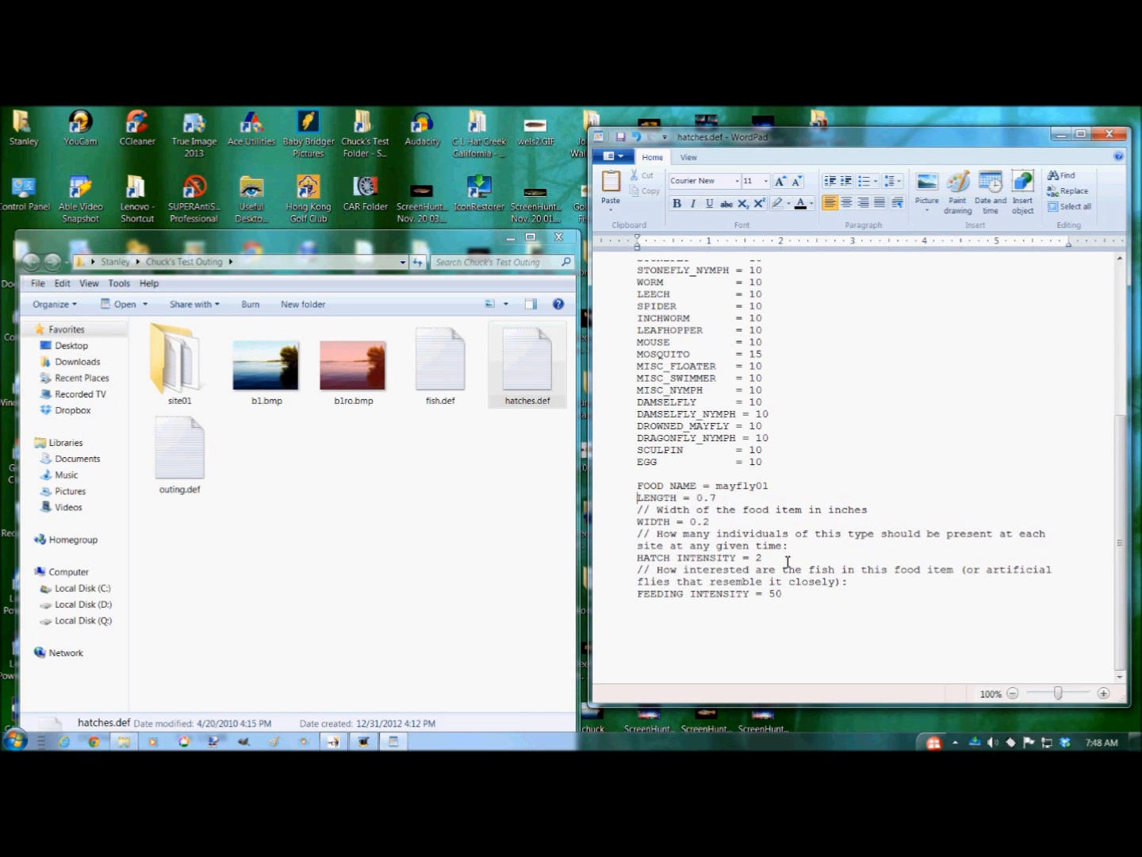
{"action": "left_click", "coordinate": [637, 510]}
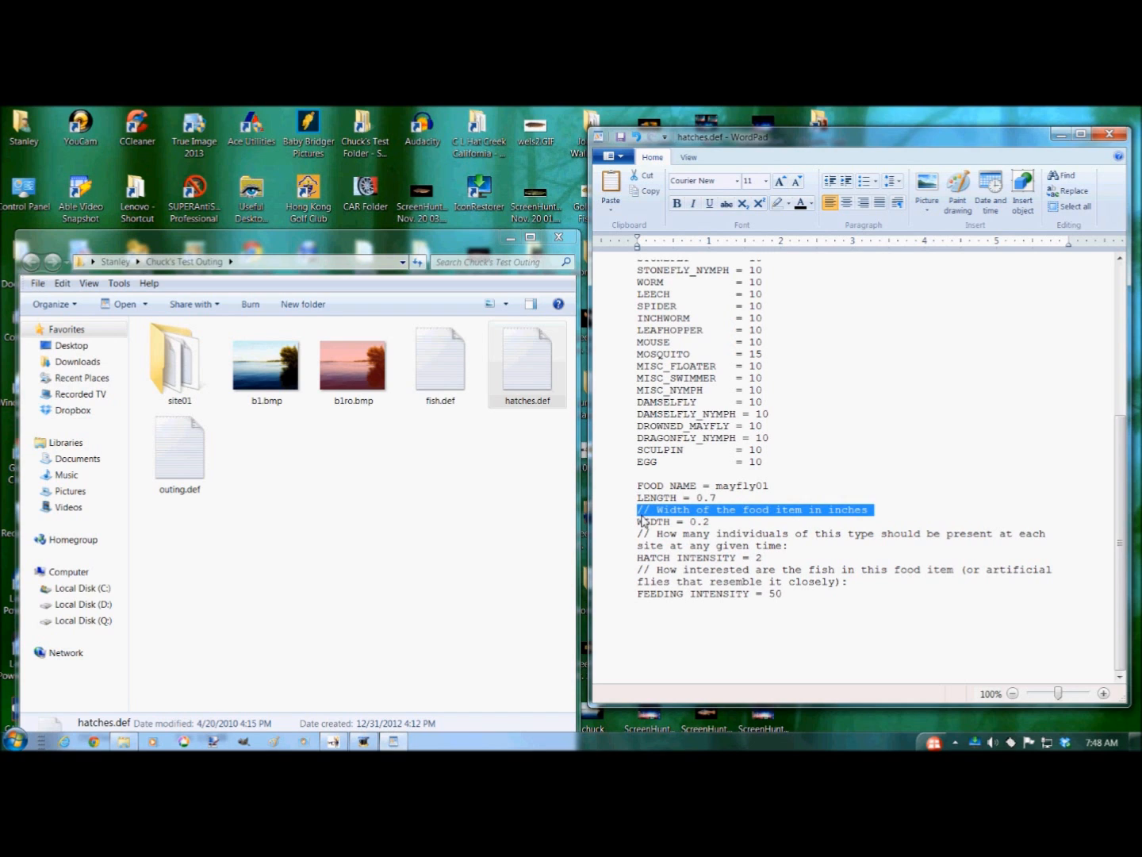
{"action": "key", "text": "Delete"}
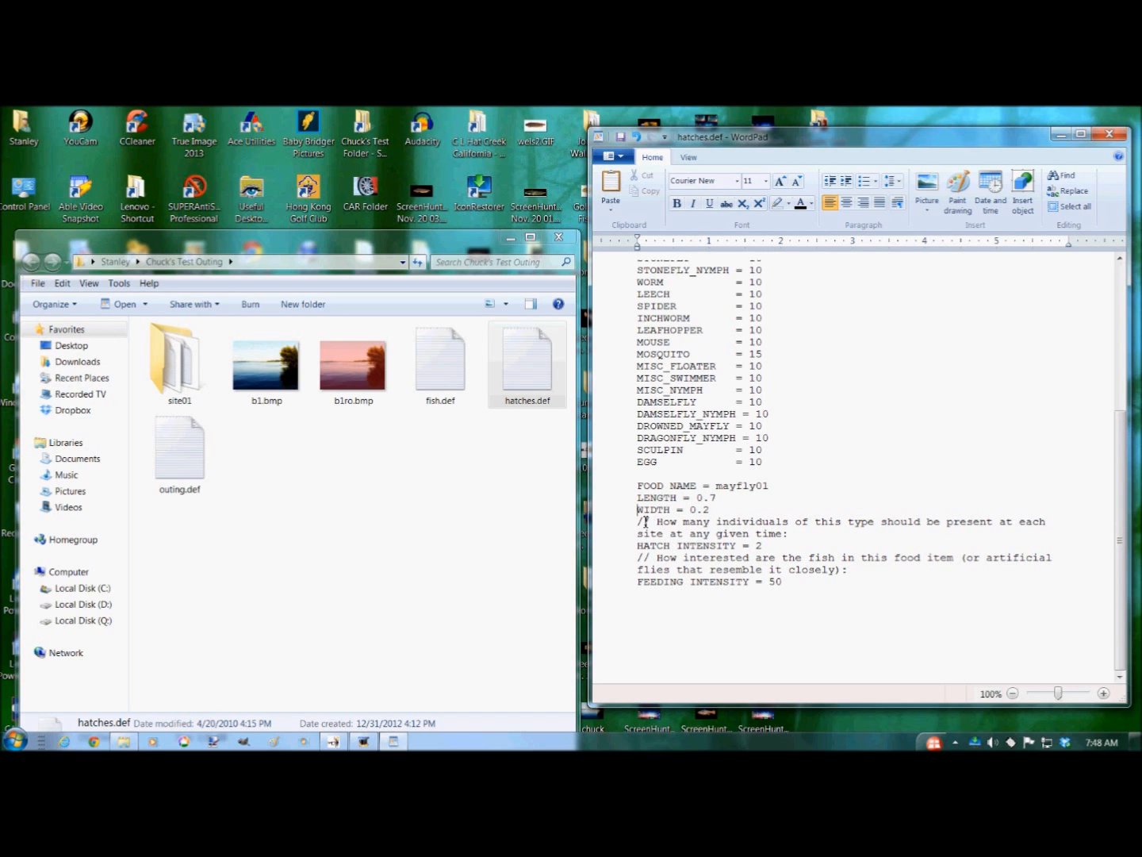
{"action": "left_click_drag", "start_coordinate": [642, 521], "coordinate": [857, 536]}
{"action": "left_click", "coordinate": [818, 542]}
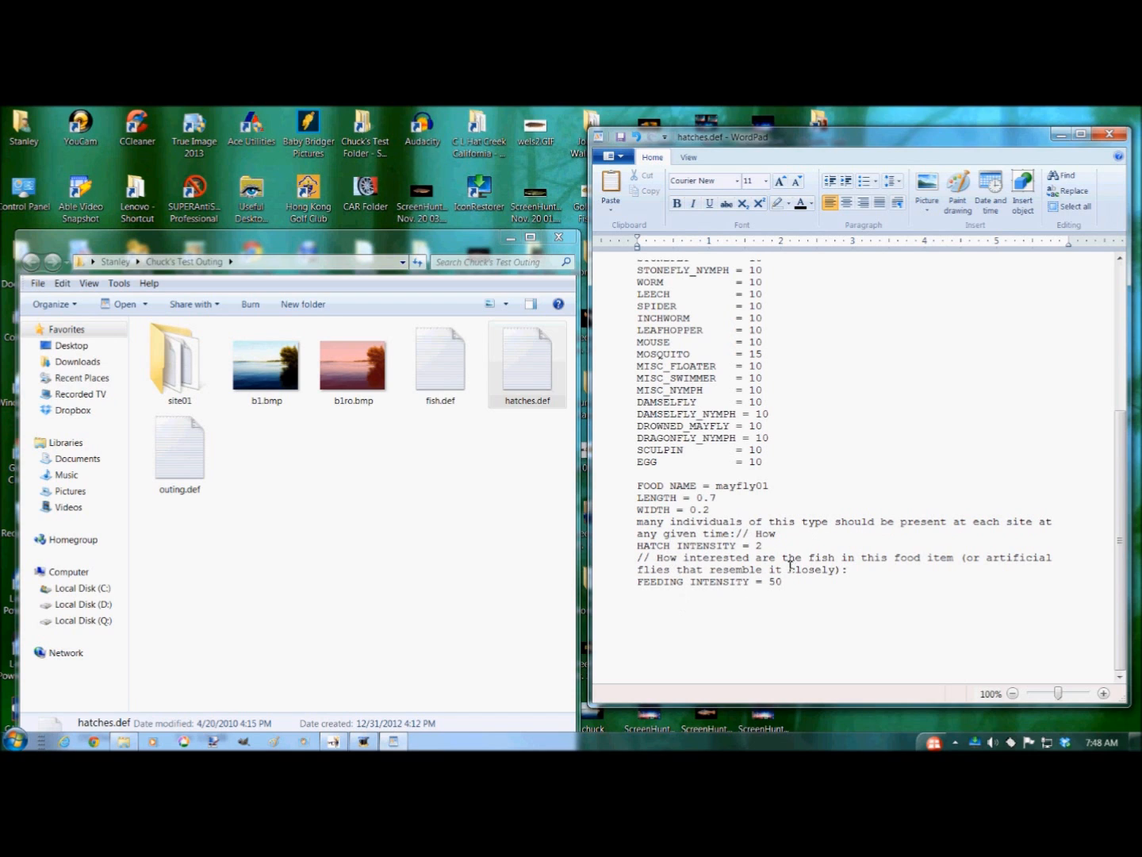
{"action": "left_click", "coordinate": [636, 136]}
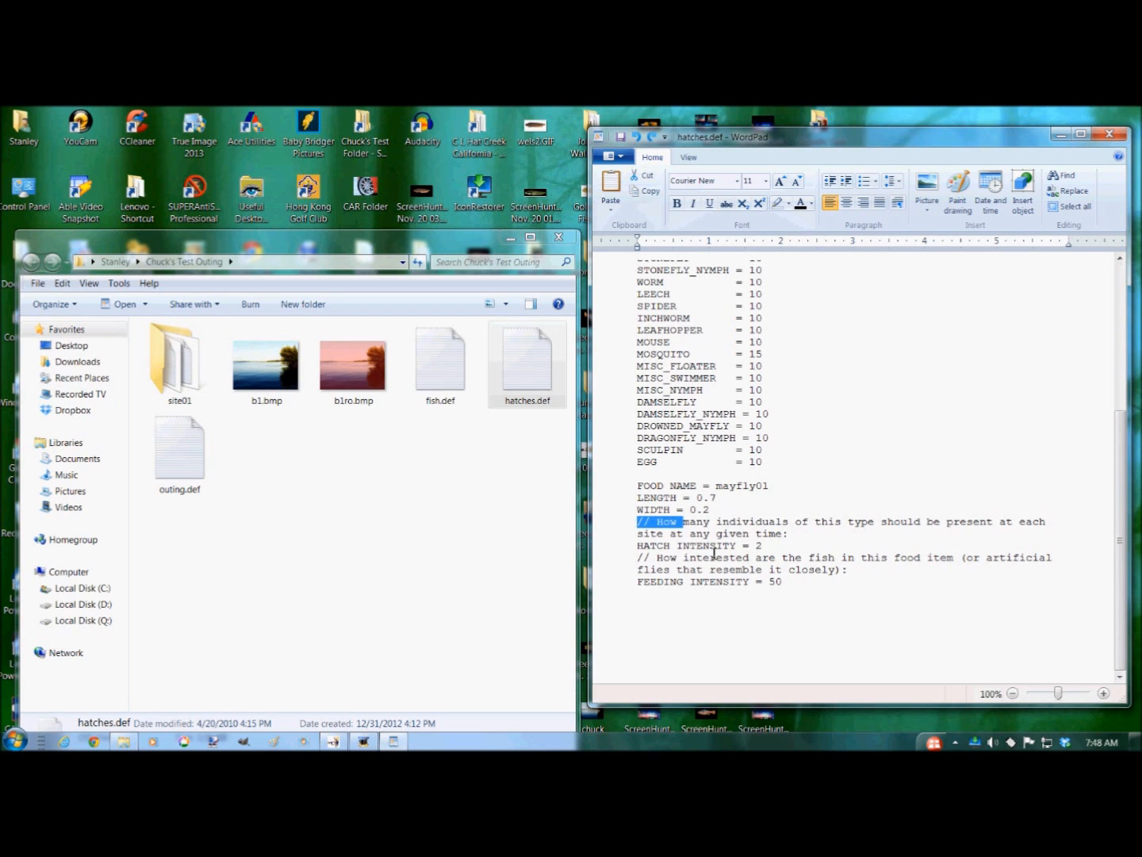
- Delete the remaining comment lines above HATCH INTENSITY and FEEDING INTENSITY in the mayfly01 food block
{"action": "left_click", "coordinate": [632, 535]}
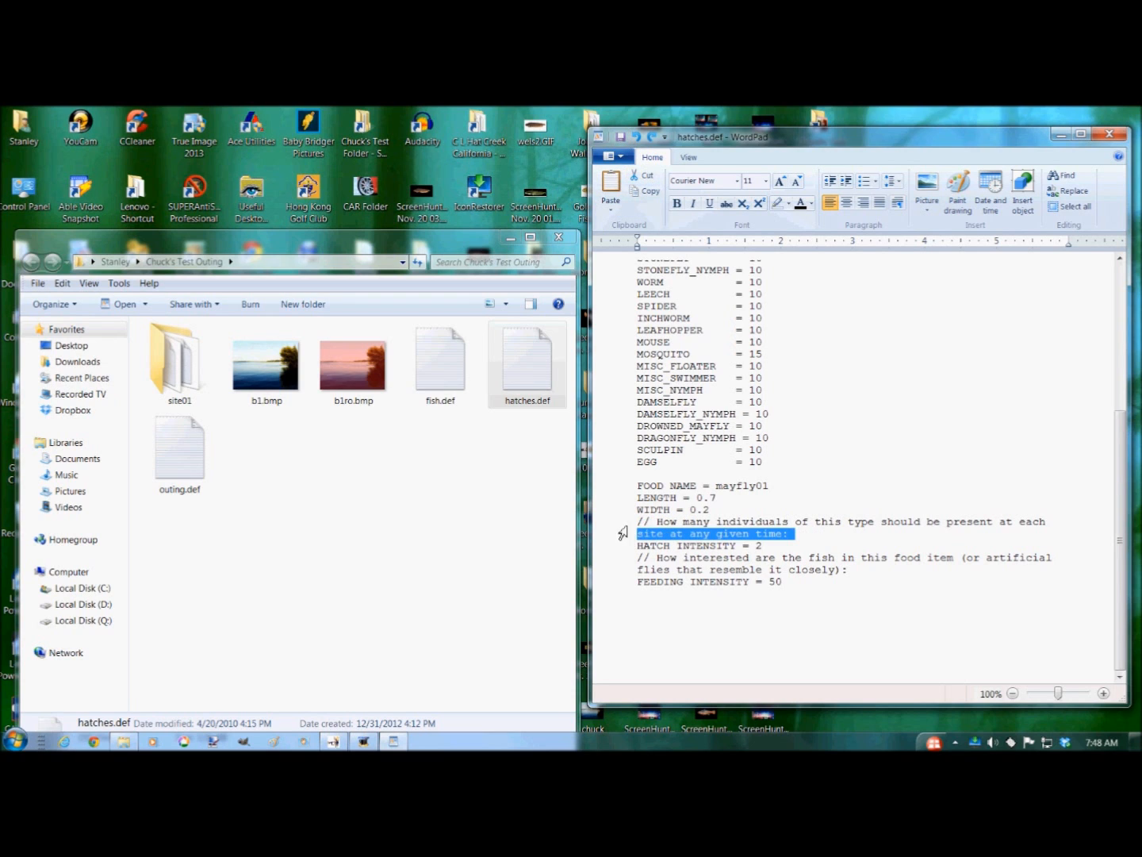
{"action": "left_click", "coordinate": [632, 523]}
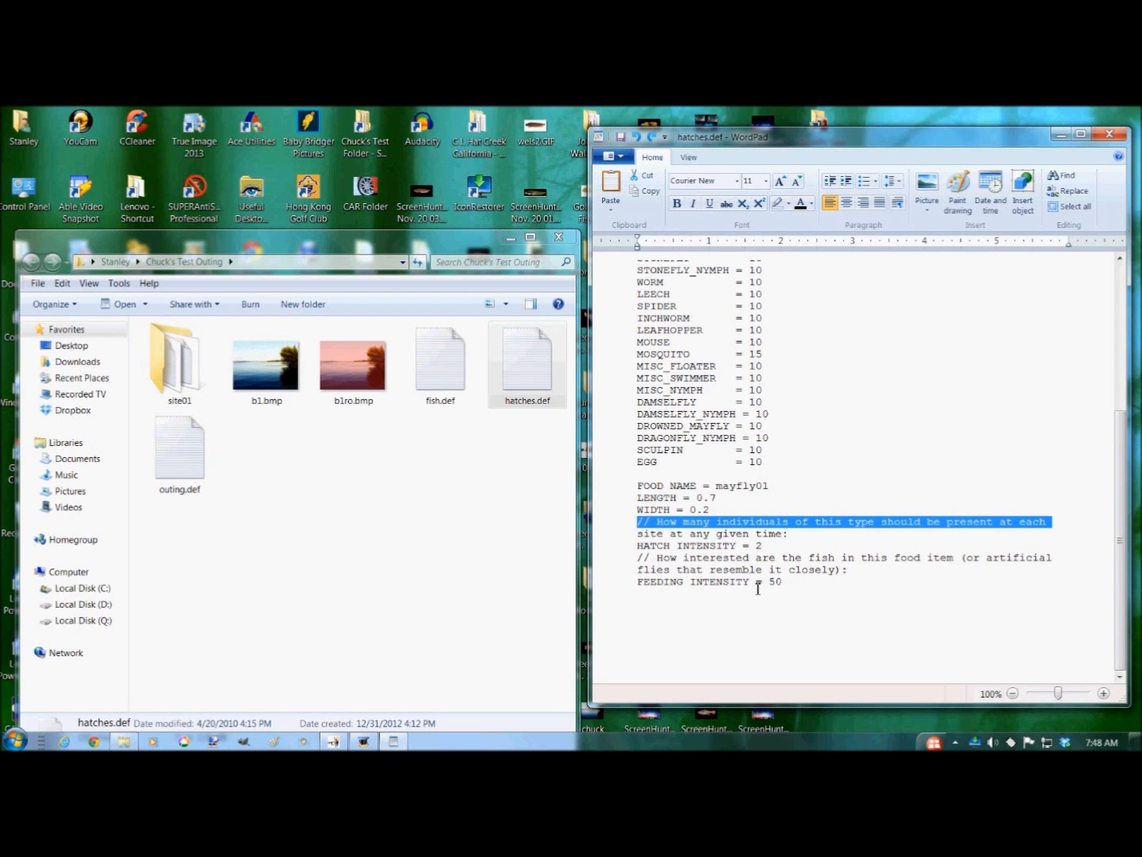
{"action": "key", "text": "Delete"}
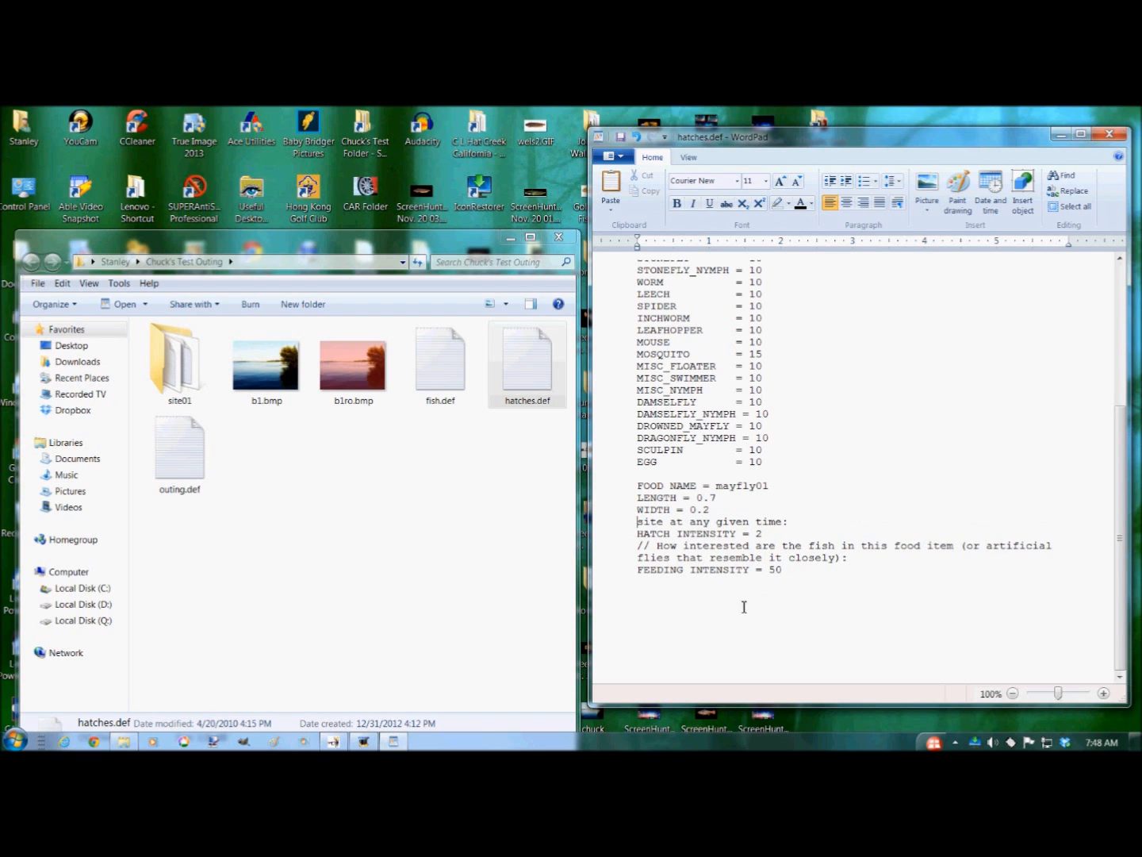
{"action": "left_click_drag", "start_coordinate": [638, 523], "coordinate": [806, 534]}
{"action": "key", "text": "Delete"}
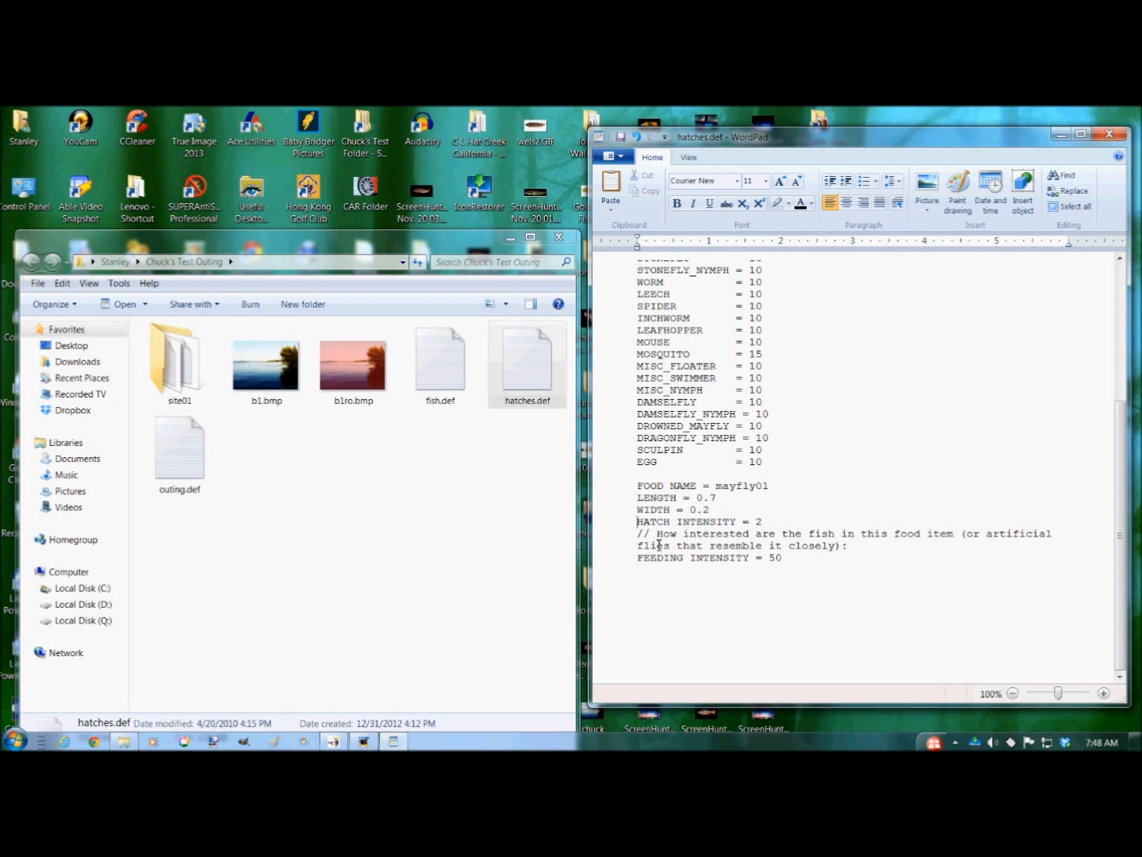
{"action": "left_click_drag", "start_coordinate": [638, 533], "coordinate": [1034, 558]}
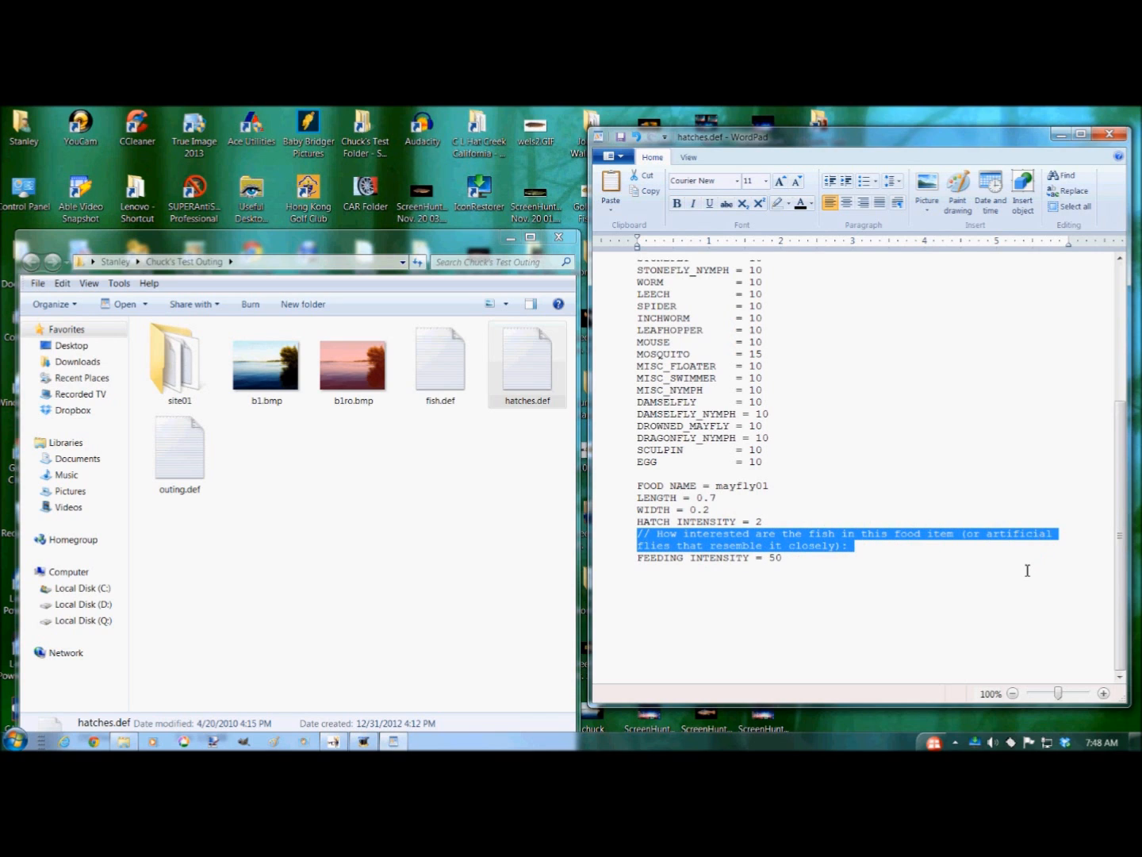
{"action": "key", "text": "Delete"}
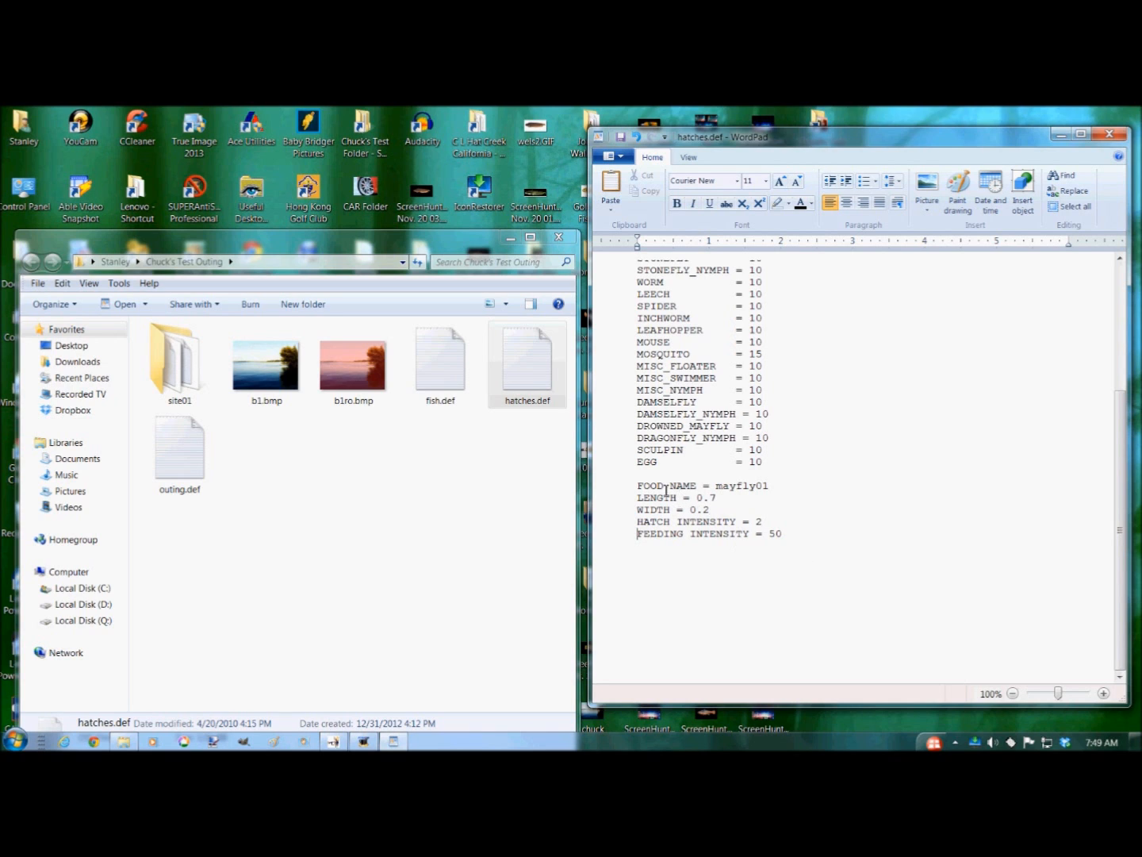
- Copy the mayfly01 food block and paste a duplicate of it below
{"action": "left_click_drag", "start_coordinate": [636, 485], "coordinate": [649, 547]}
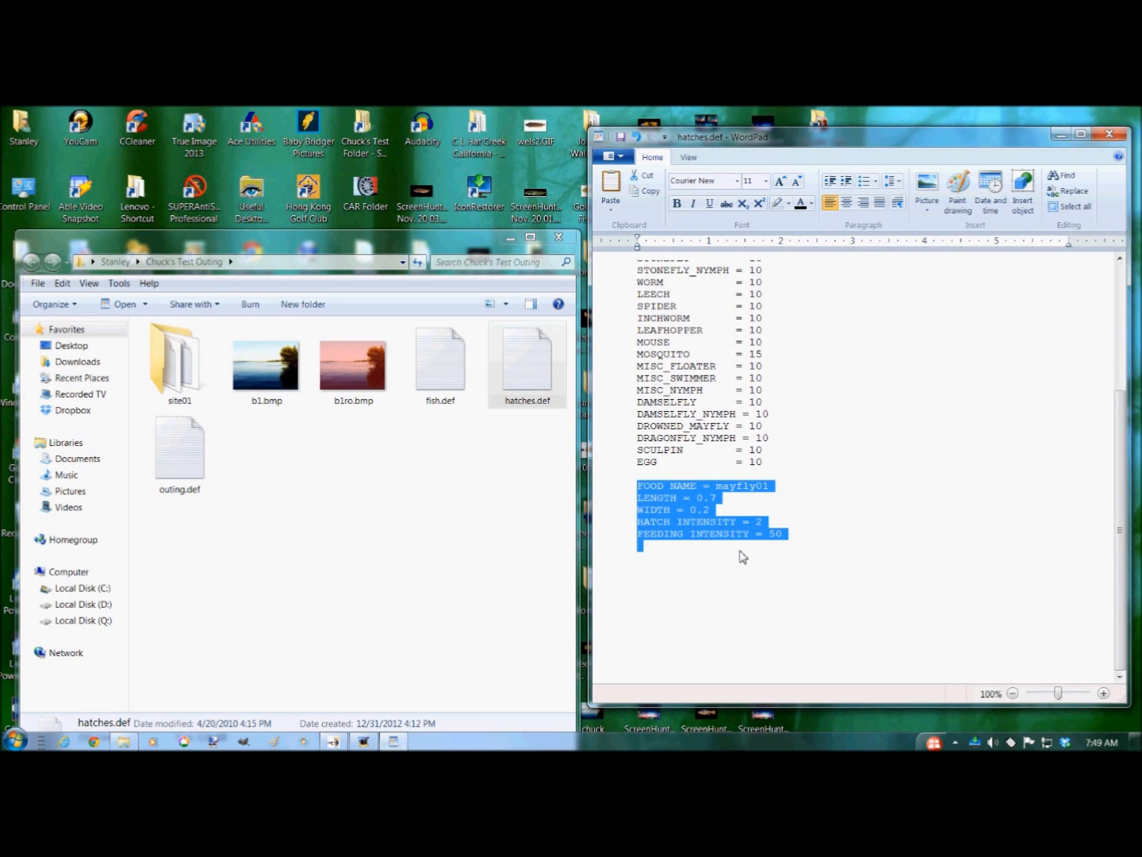
{"action": "right_click", "coordinate": [675, 511]}
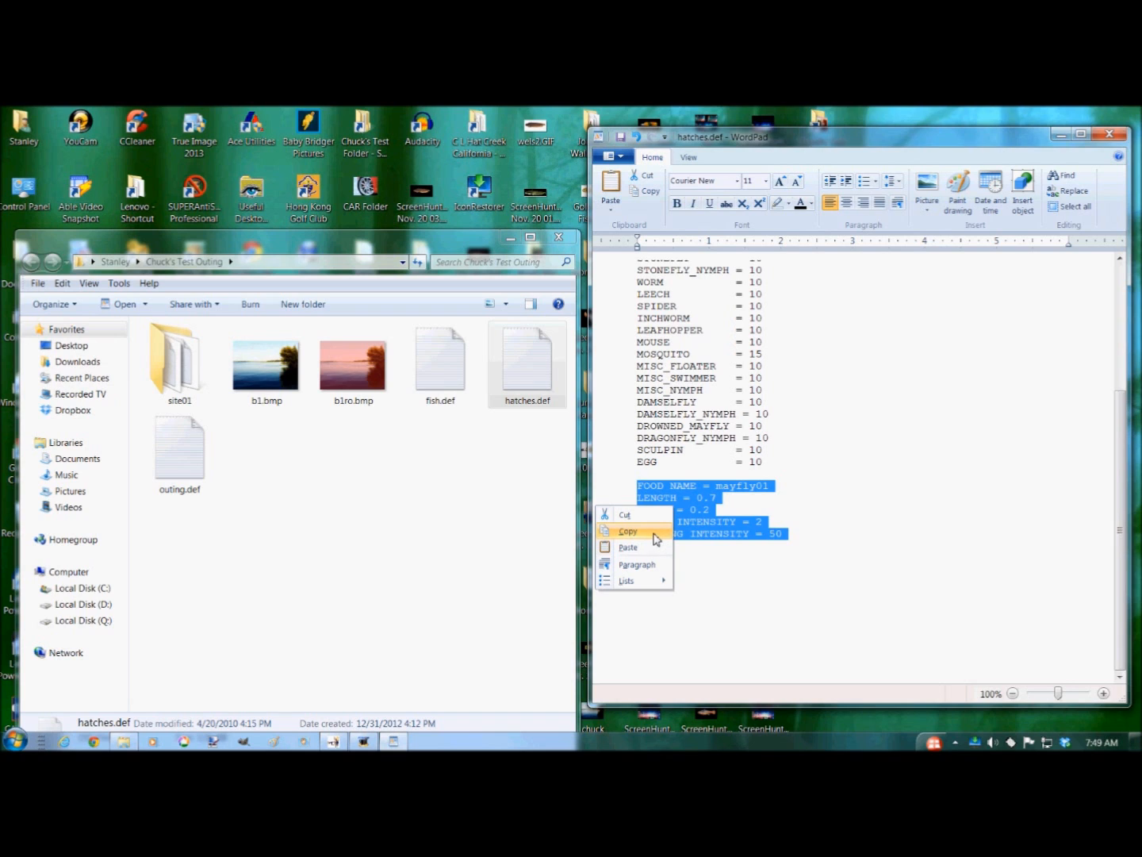
{"action": "left_click", "coordinate": [655, 538]}
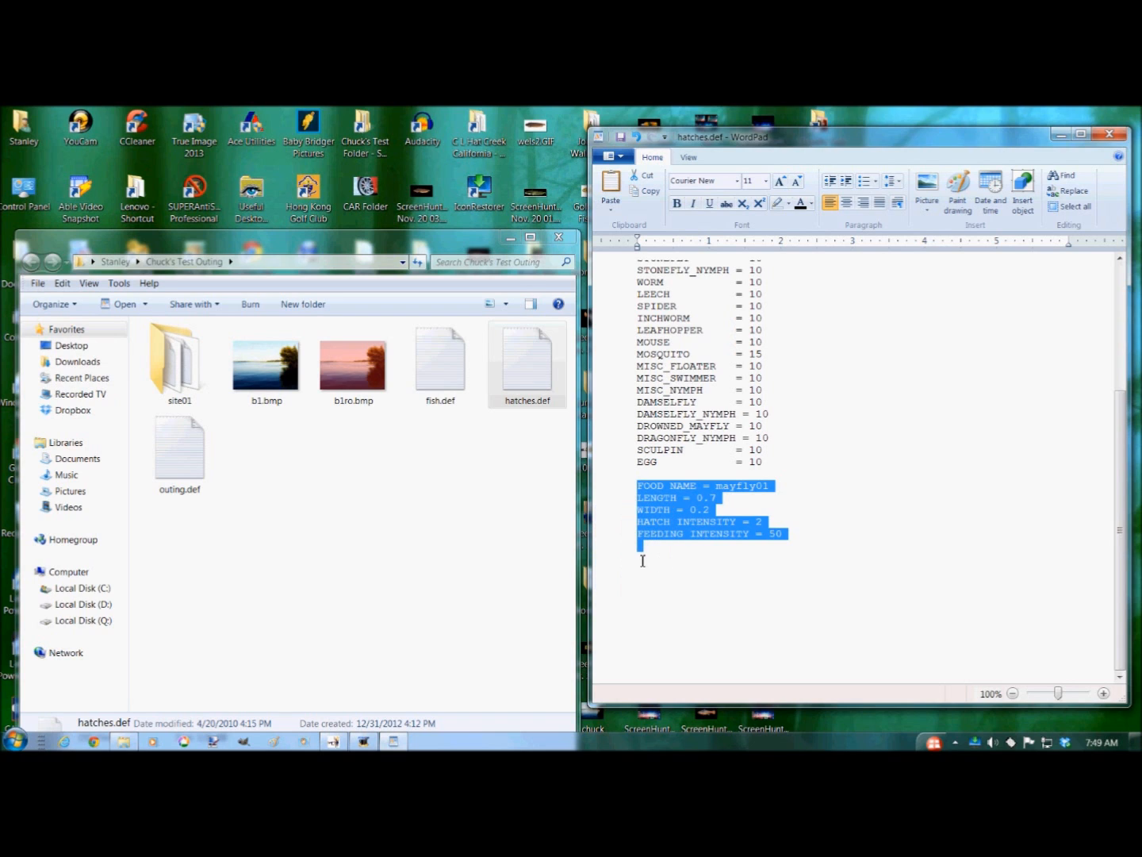
{"action": "left_click", "coordinate": [643, 559]}
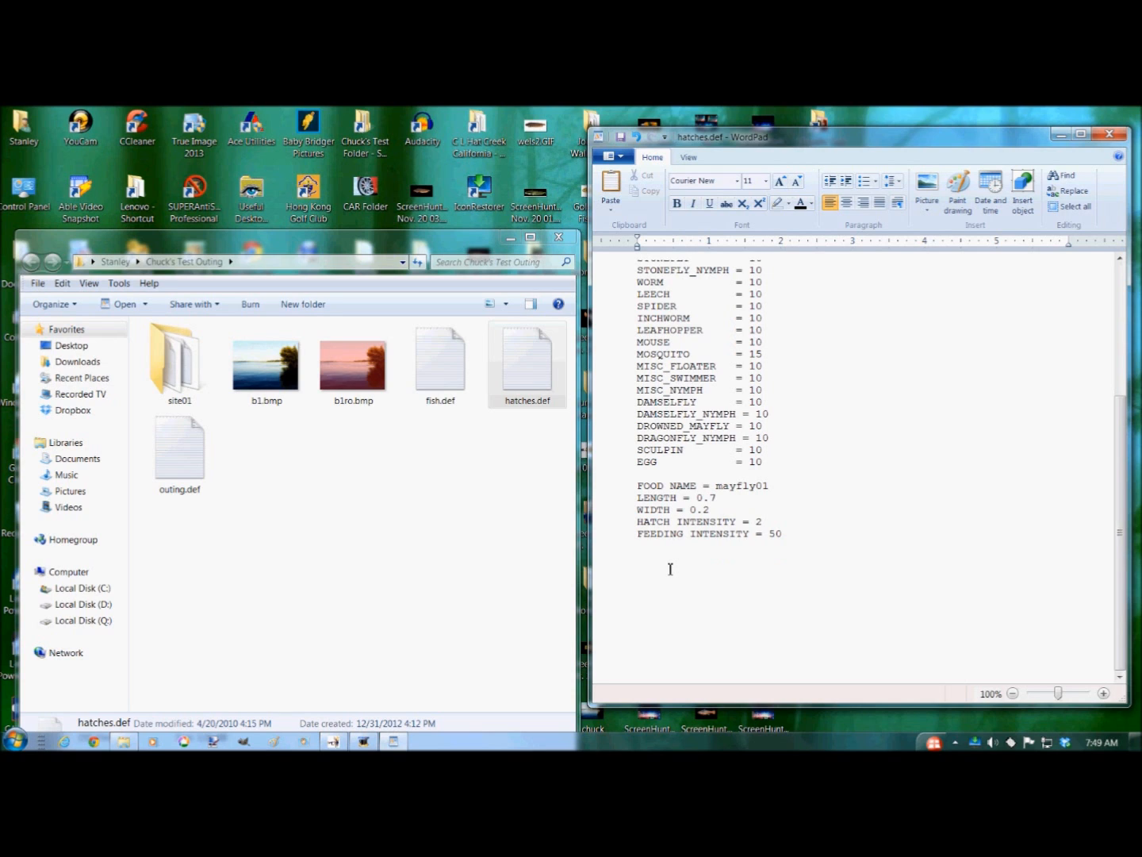
{"action": "right_click", "coordinate": [670, 569]}
{"action": "left_click", "coordinate": [644, 608]}
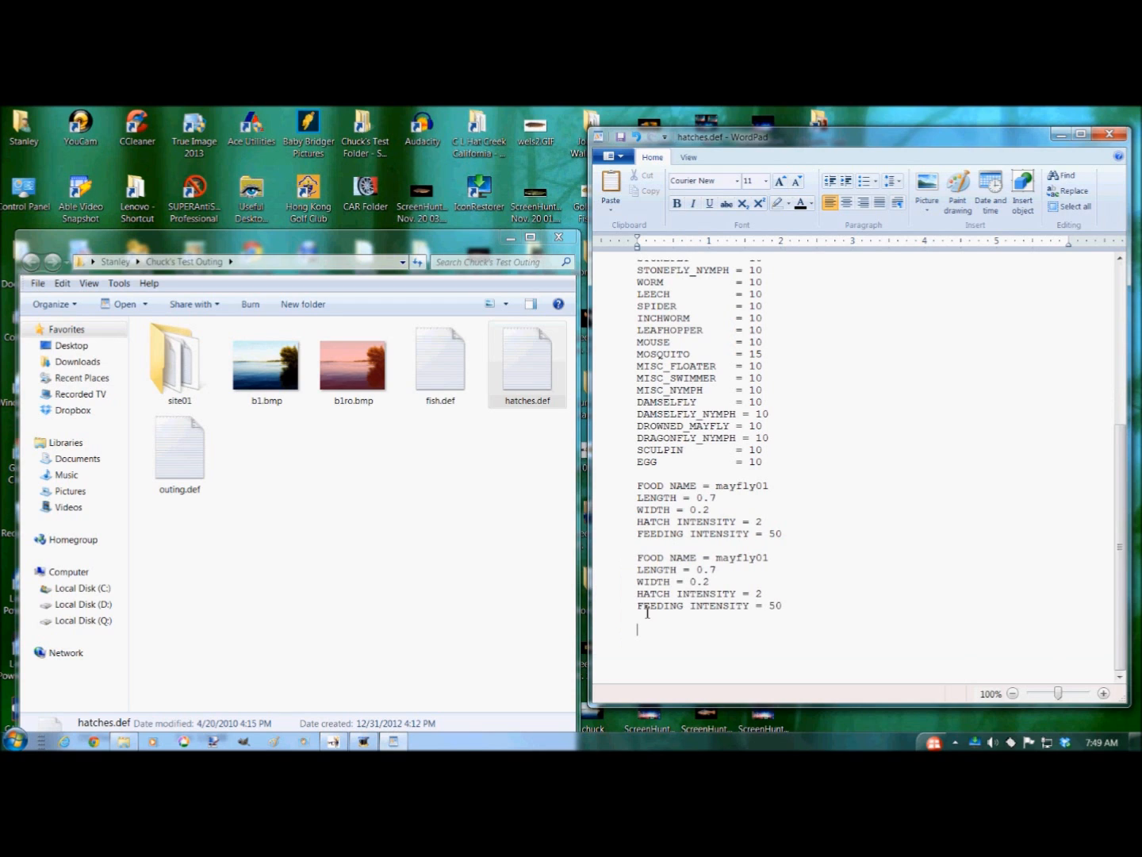
- Paste the food block twice more at the end of hatches.def
{"action": "right_click", "coordinate": [703, 635]}
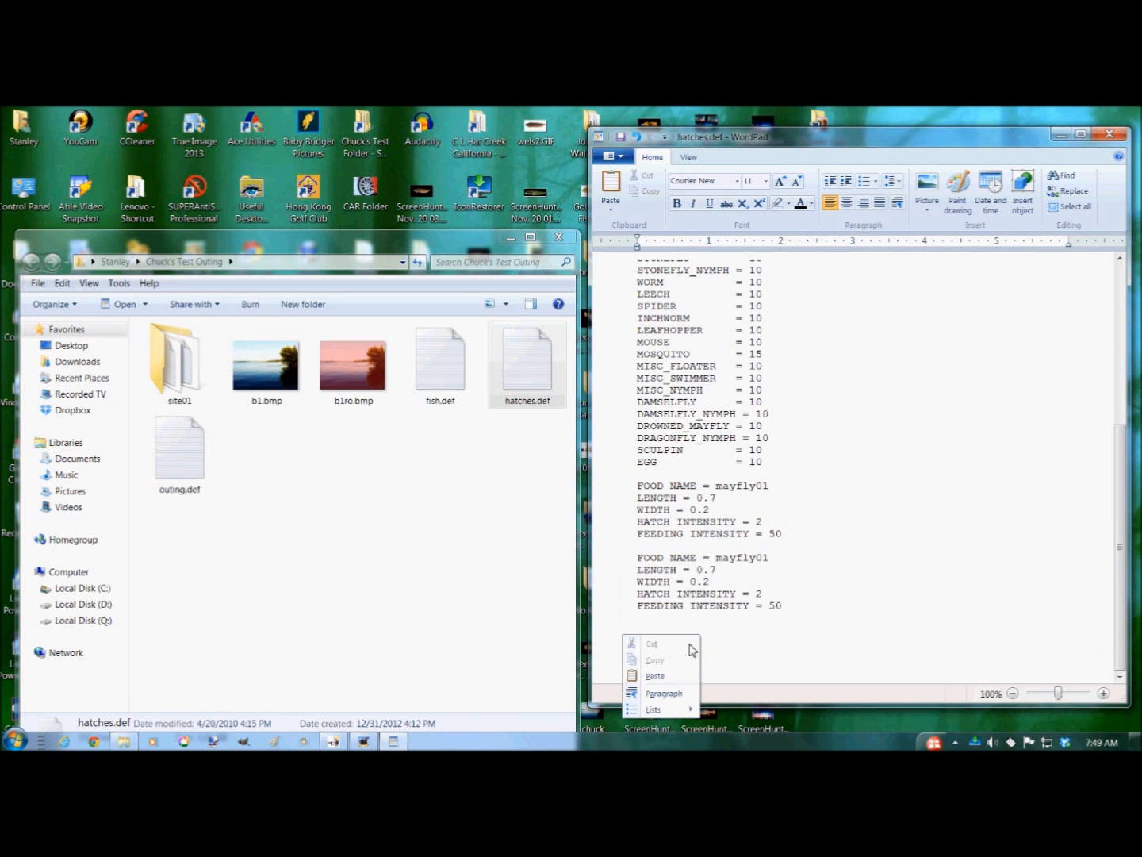
{"action": "left_click", "coordinate": [661, 676]}
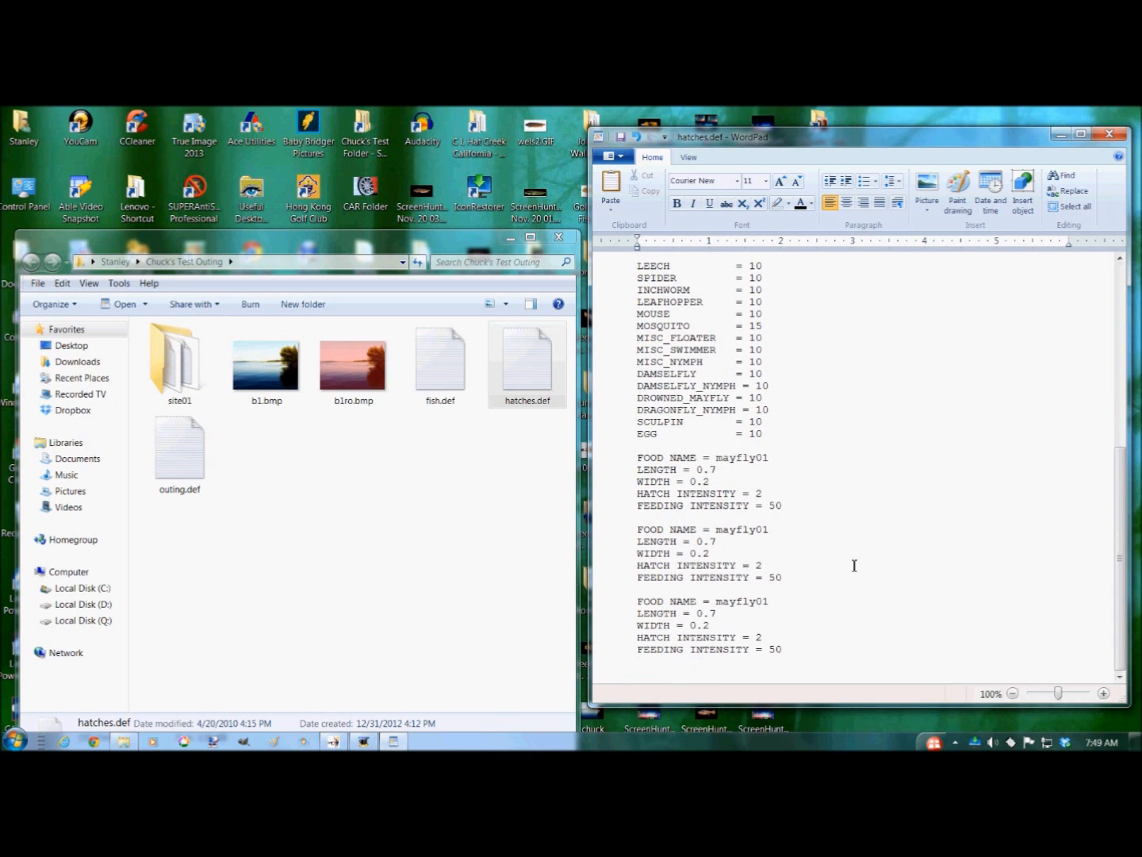
{"action": "right_click", "coordinate": [681, 675]}
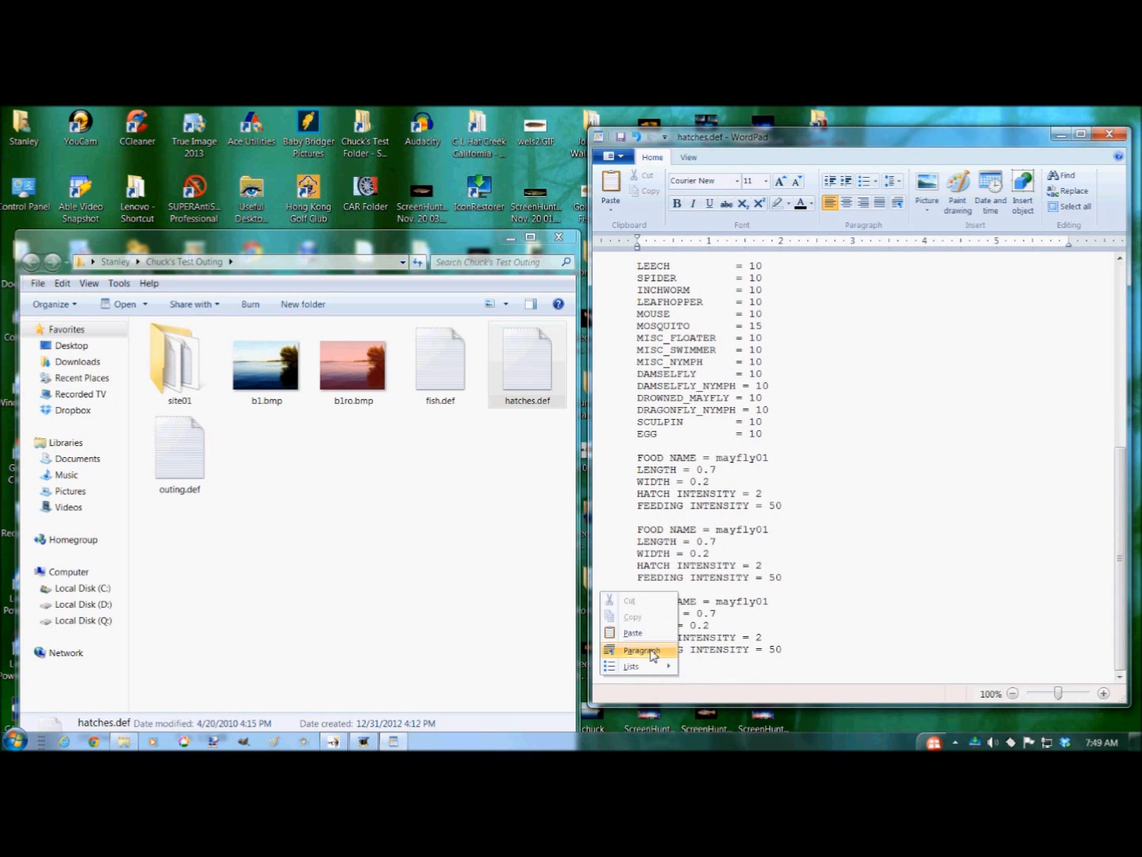
{"action": "left_click", "coordinate": [633, 633]}
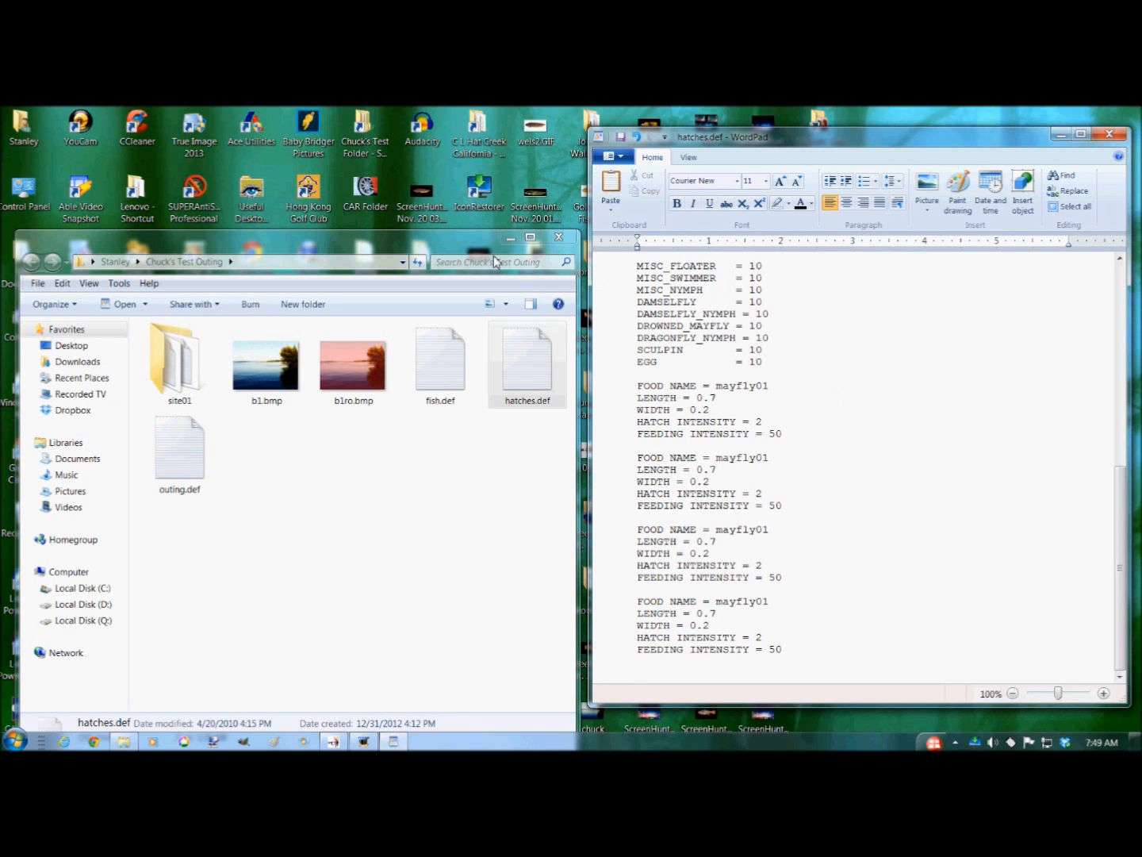
{"action": "left_click", "coordinate": [510, 237]}
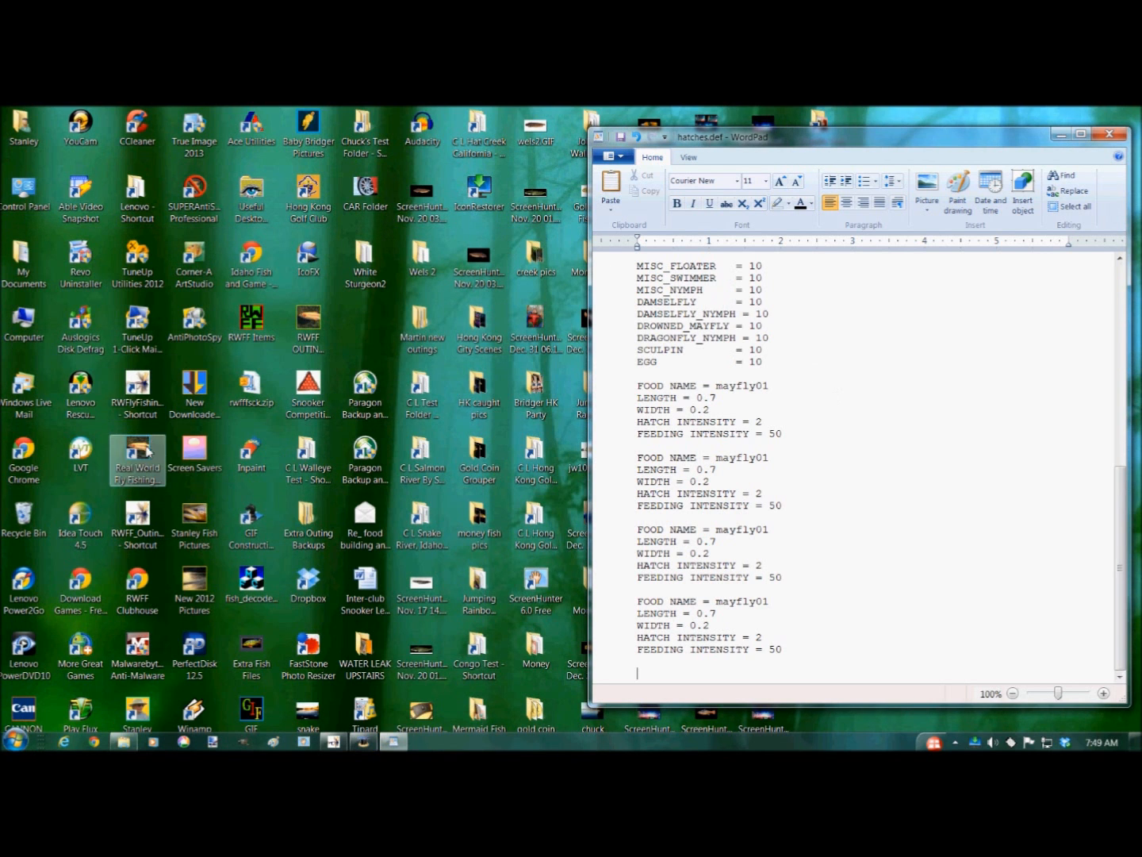
- Open the Real World Fly Fishing game folder and its food folder to browse the available food items
{"action": "double_click", "coordinate": [141, 460]}
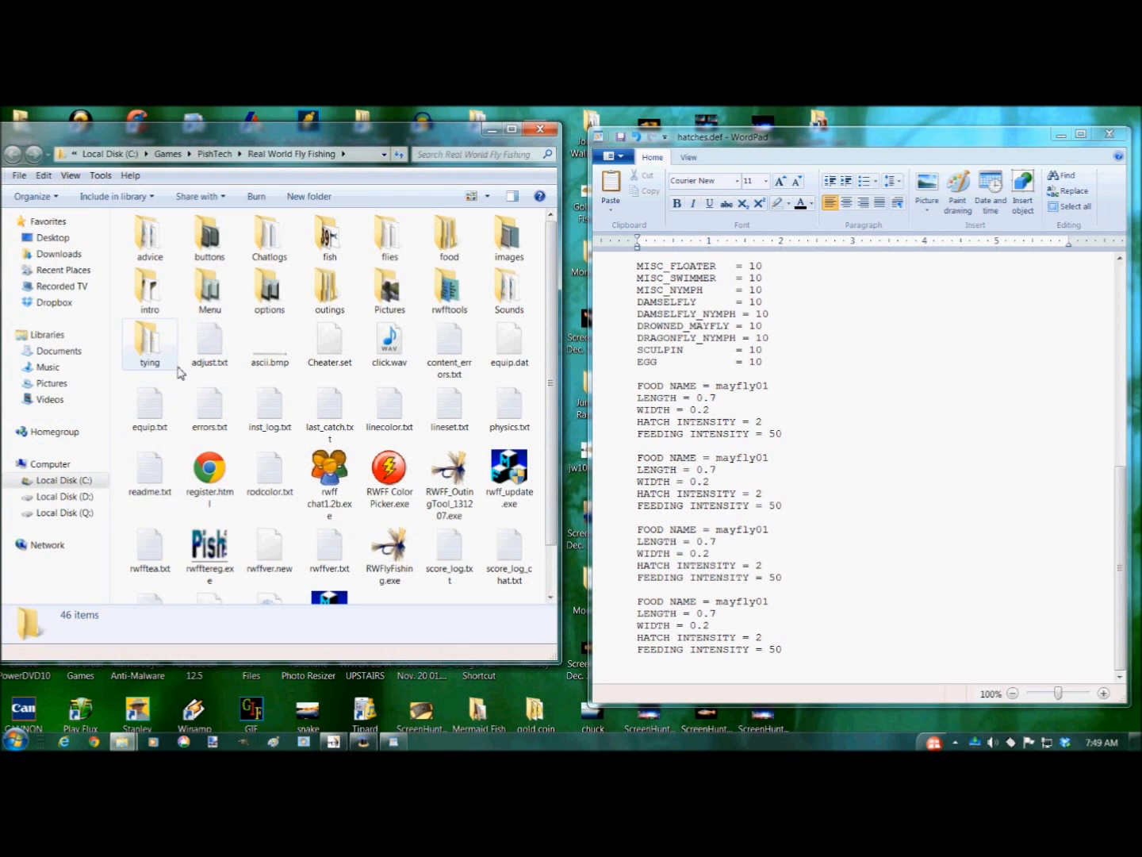
{"action": "double_click", "coordinate": [446, 236]}
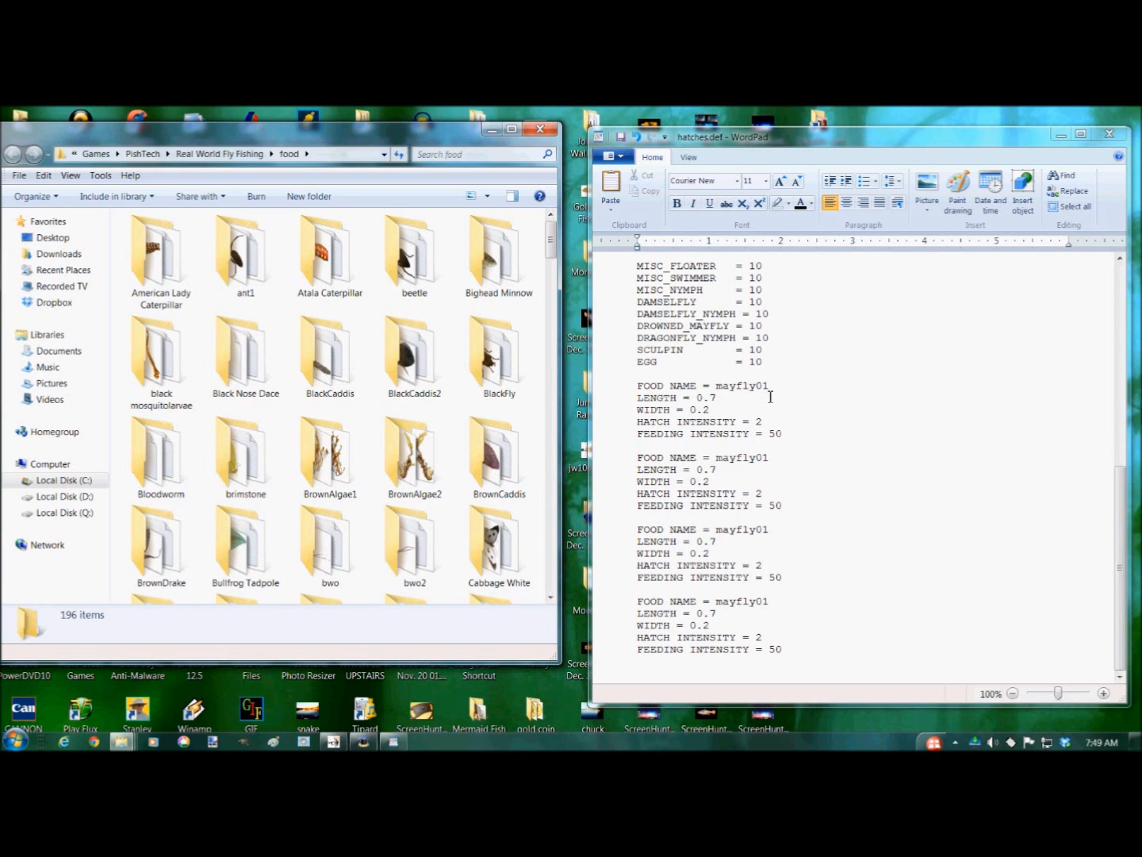
- Change the first food block's FOOD NAME from mayfly01 to ant1, checking the ant1 food folder
{"action": "left_click", "coordinate": [718, 389]}
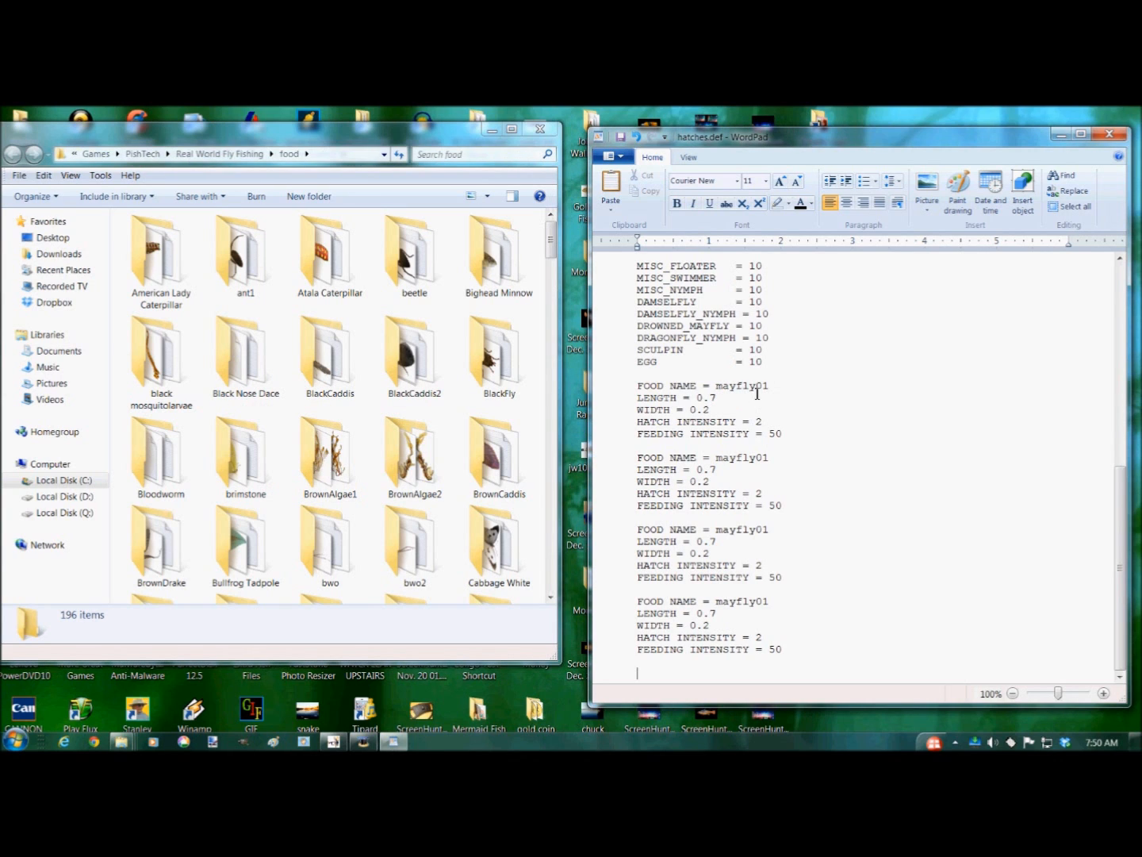
{"action": "double_click", "coordinate": [752, 389]}
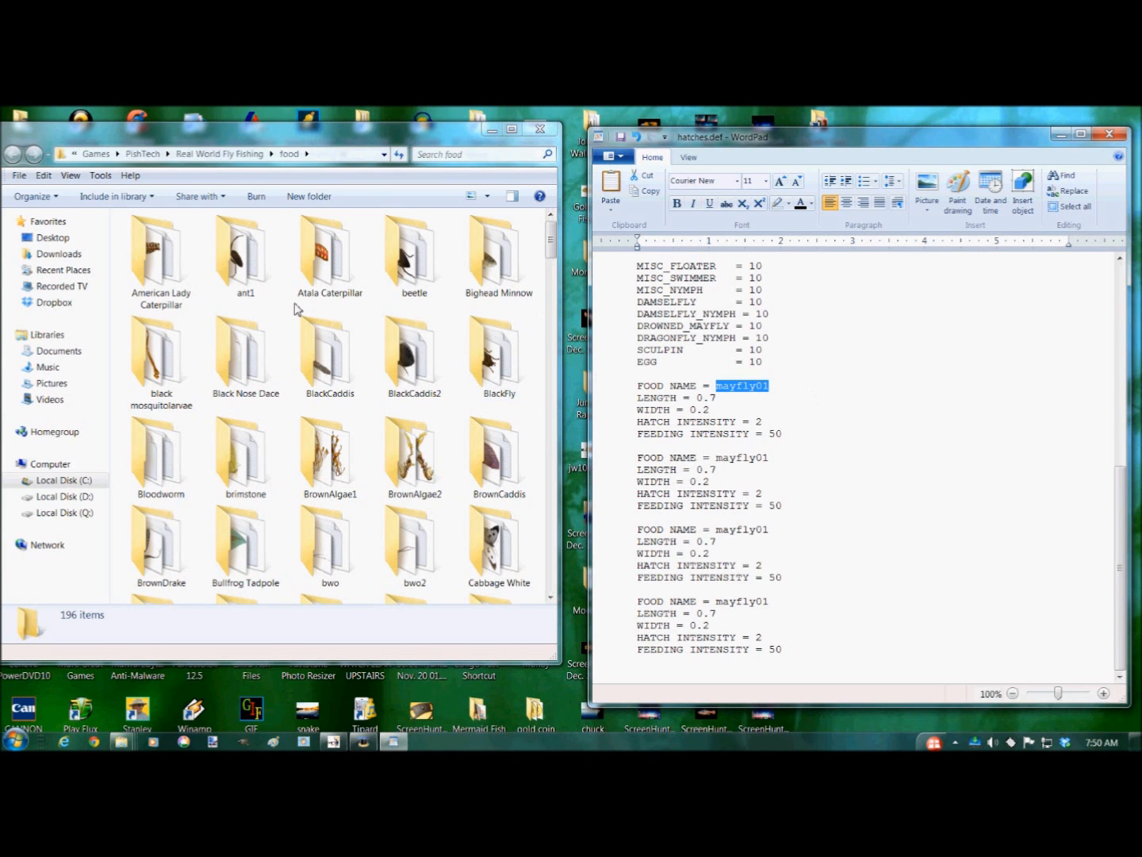
{"action": "double_click", "coordinate": [252, 285]}
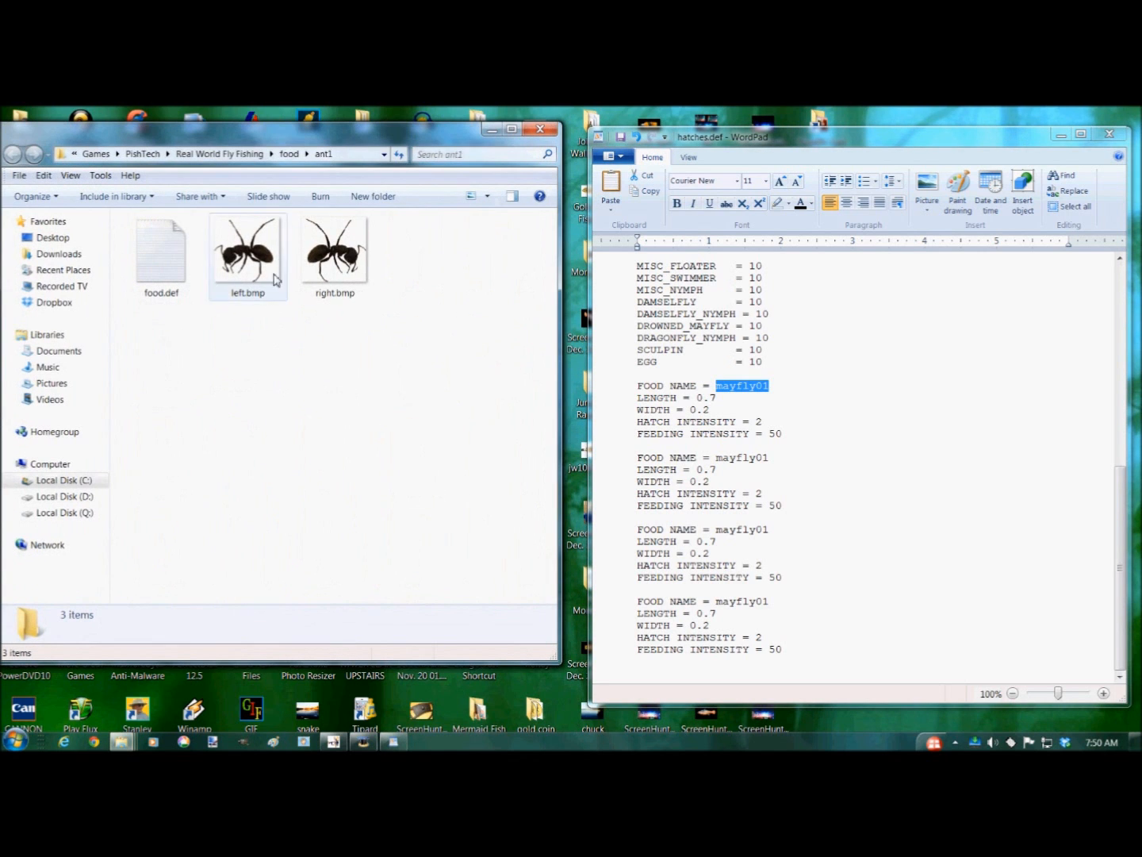
{"action": "key", "text": "BackSpace"}
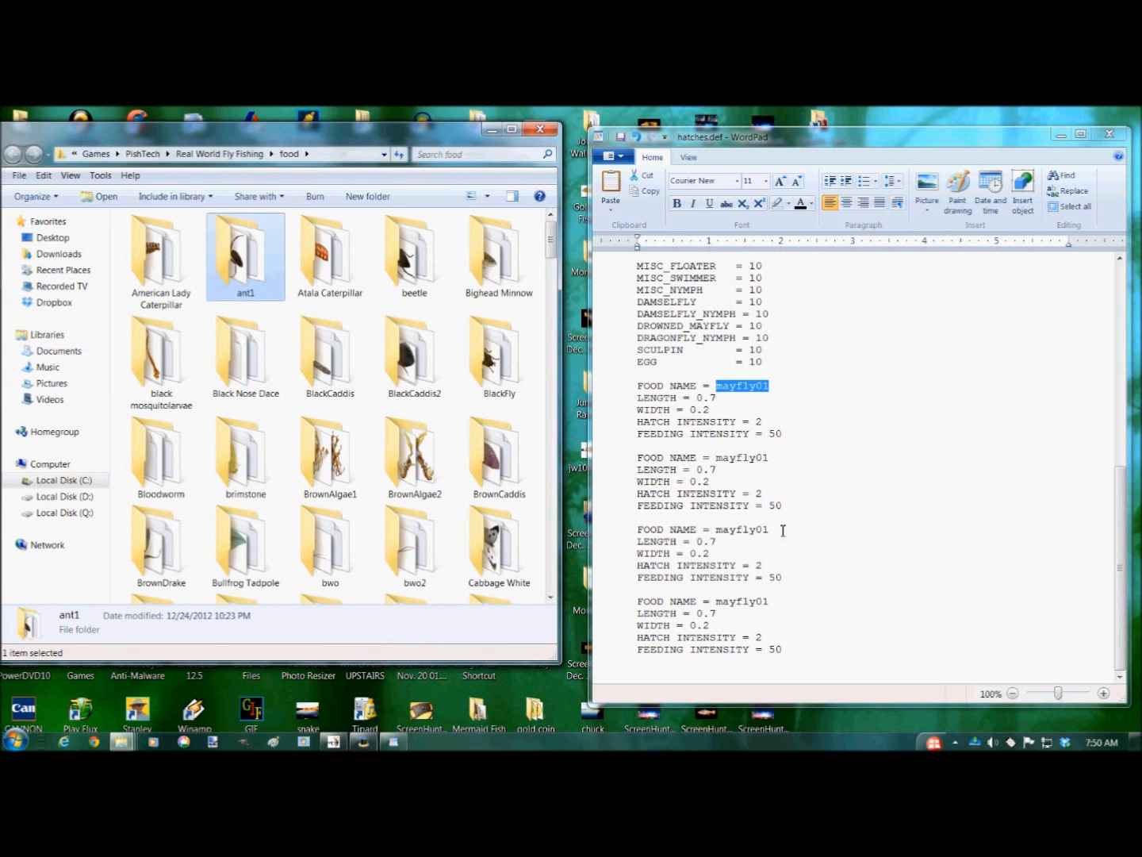
{"action": "left_click", "coordinate": [746, 392]}
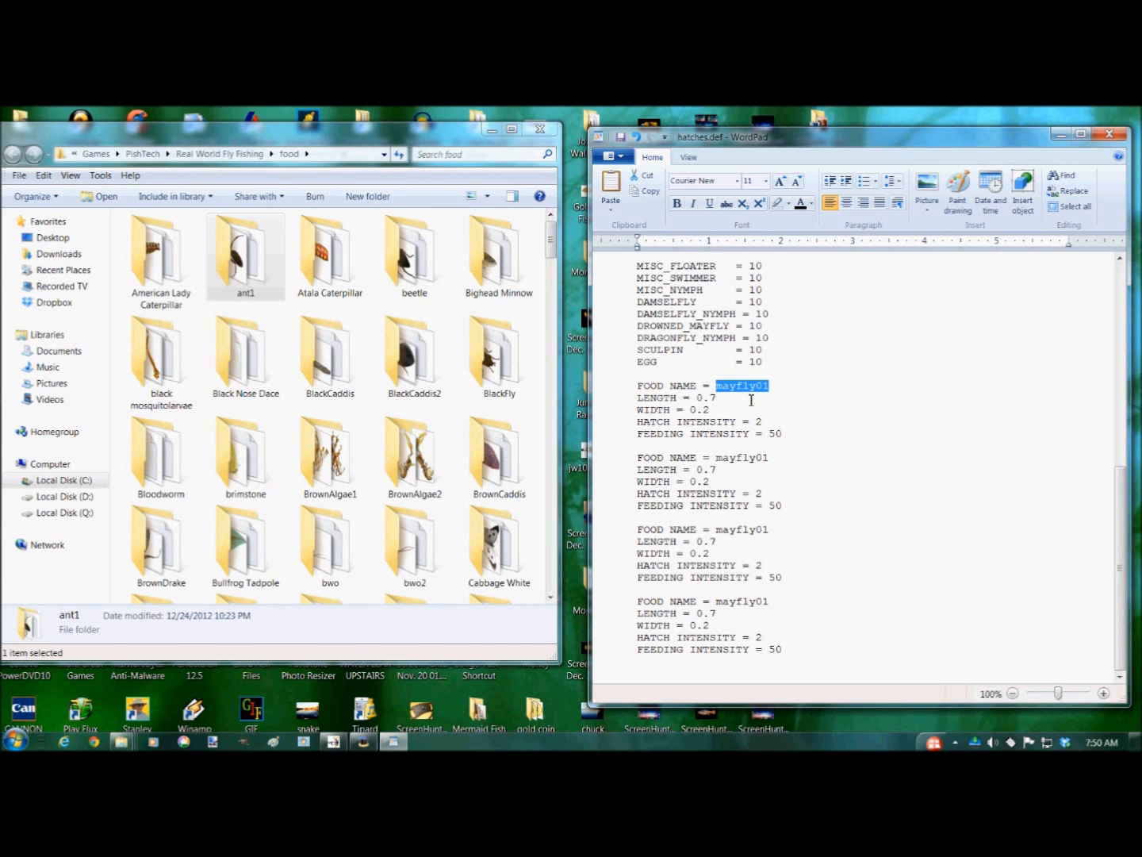
{"action": "type", "text": "a"}
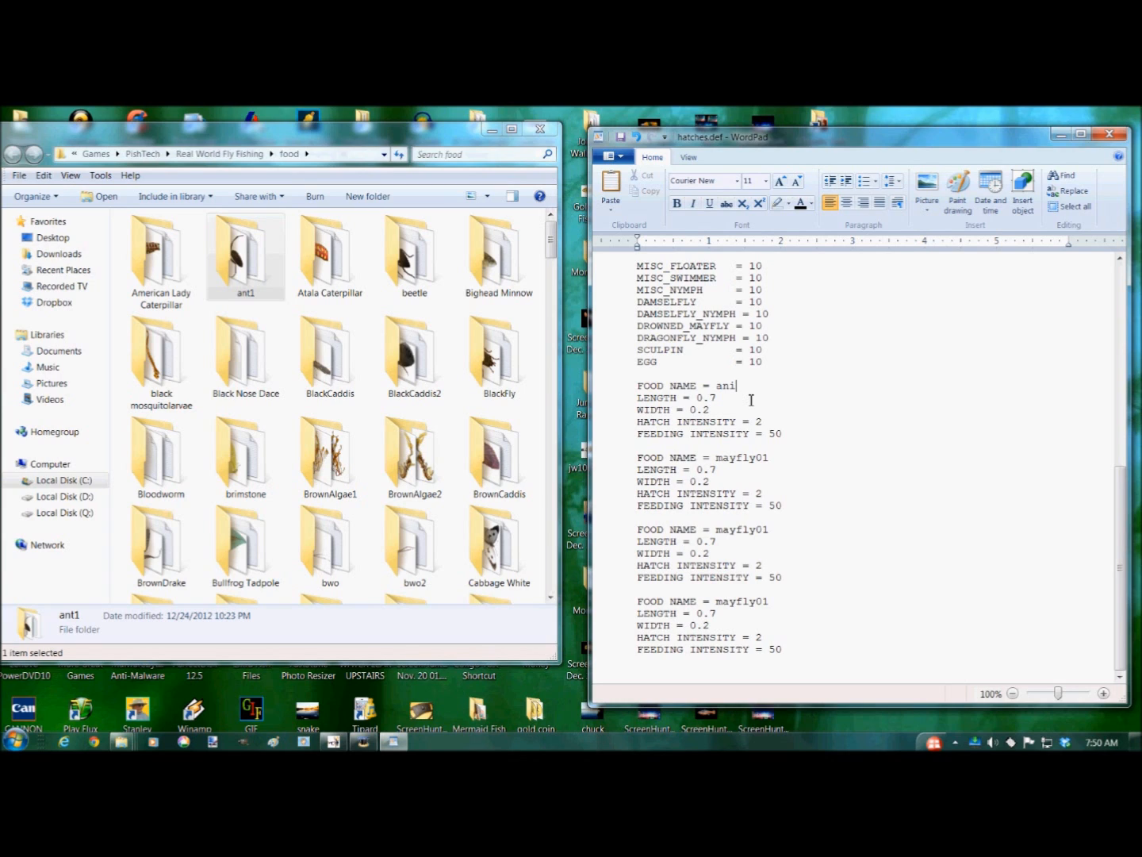
{"action": "key", "text": "BackSpace"}
{"action": "key", "text": "BackSpace"}
{"action": "type", "text": "nt1"}
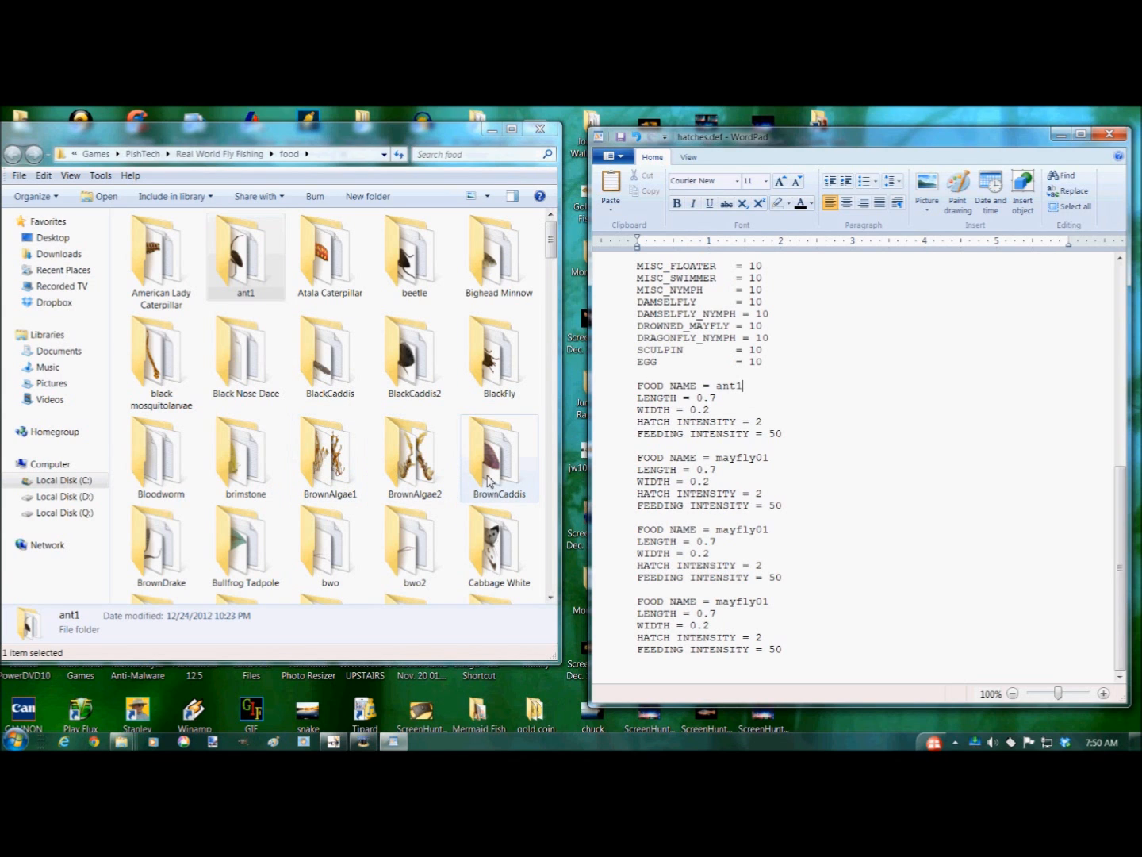
- Find the minnow food folder and set the second food block's FOOD NAME to minnow
{"action": "left_click_drag", "start_coordinate": [550, 240], "coordinate": [581, 464]}
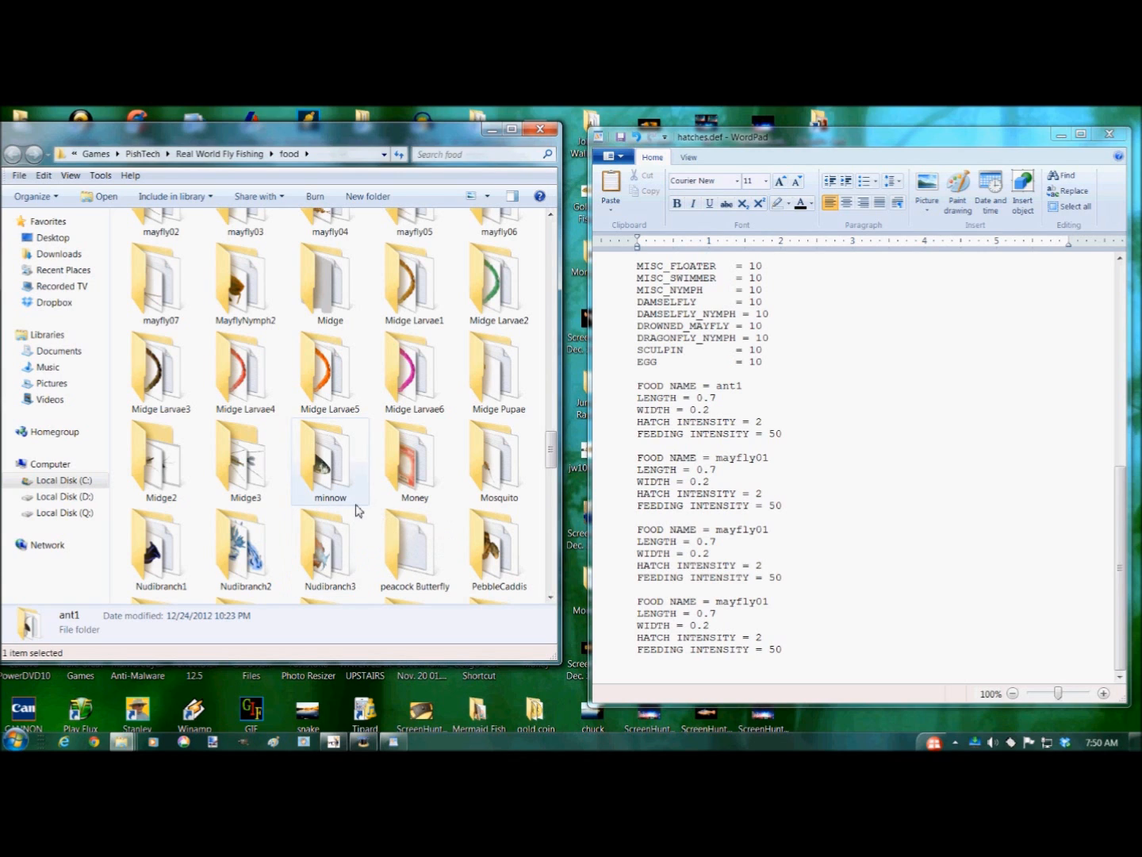
{"action": "left_click", "coordinate": [722, 459]}
{"action": "double_click", "coordinate": [789, 457]}
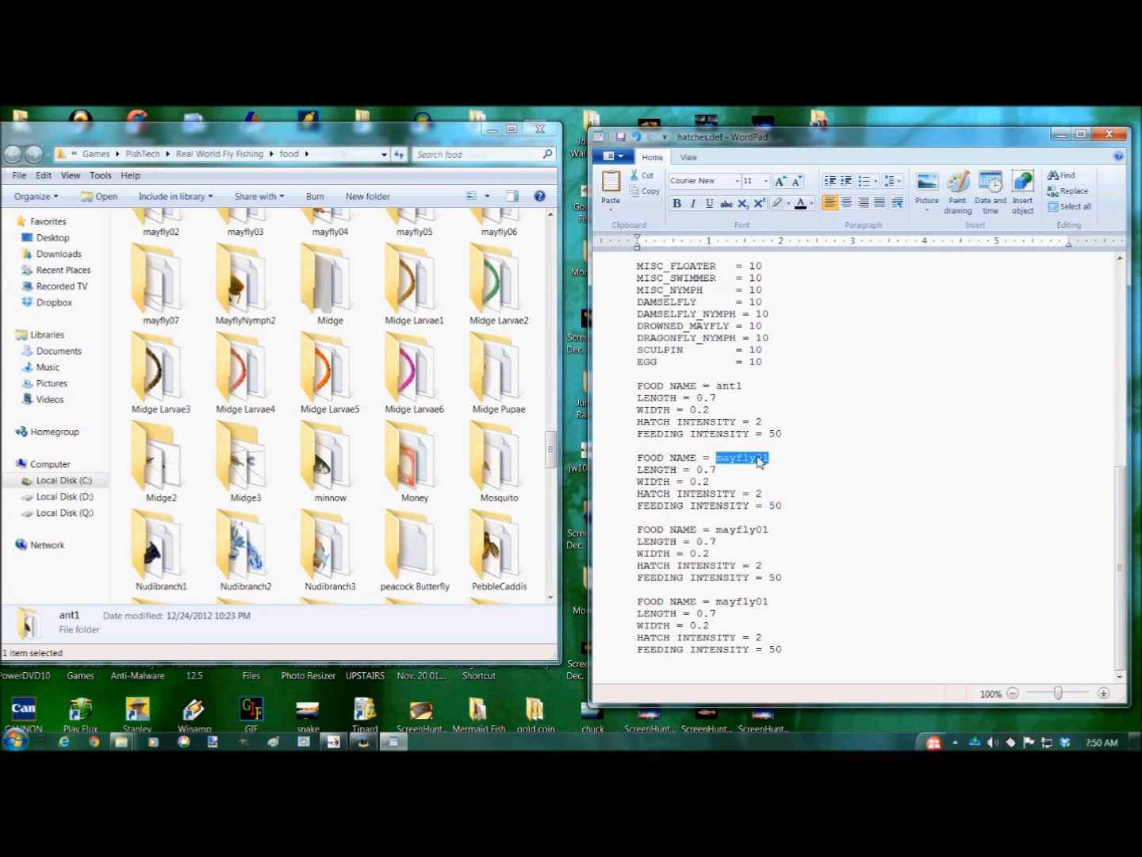
{"action": "type", "text": "minnow"}
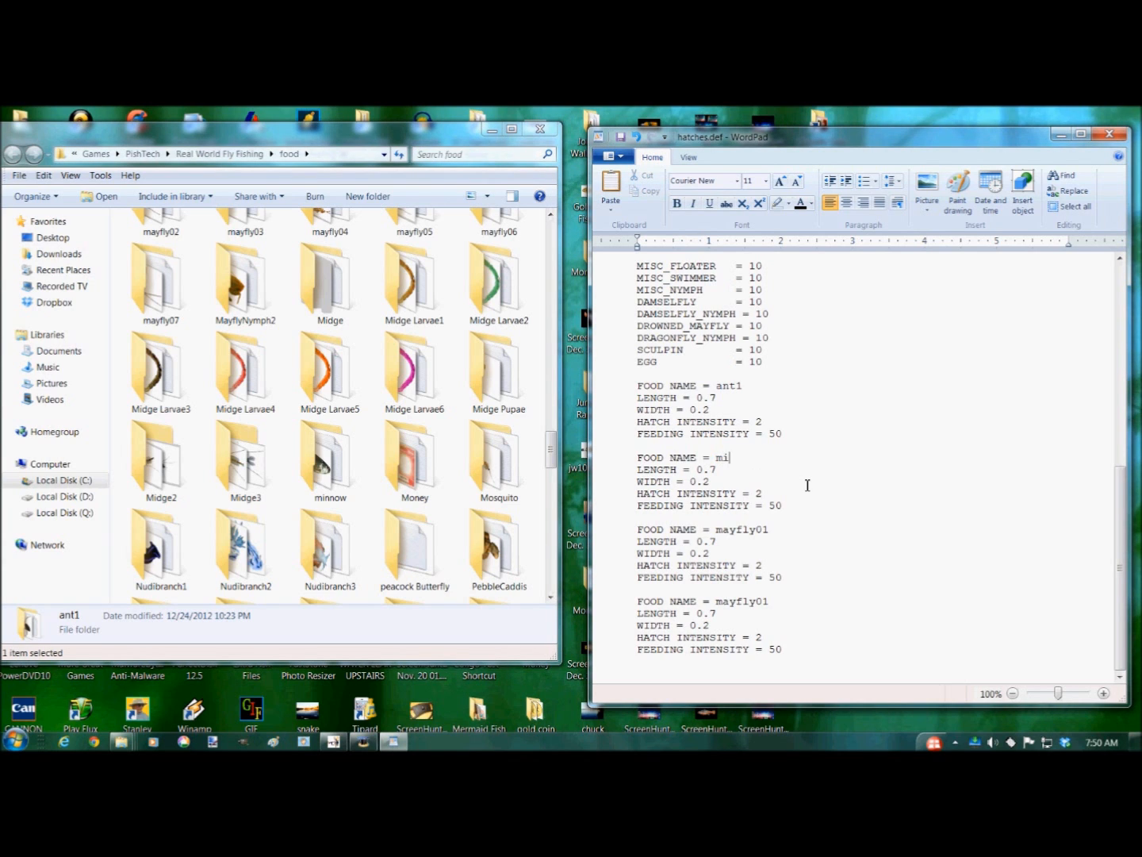